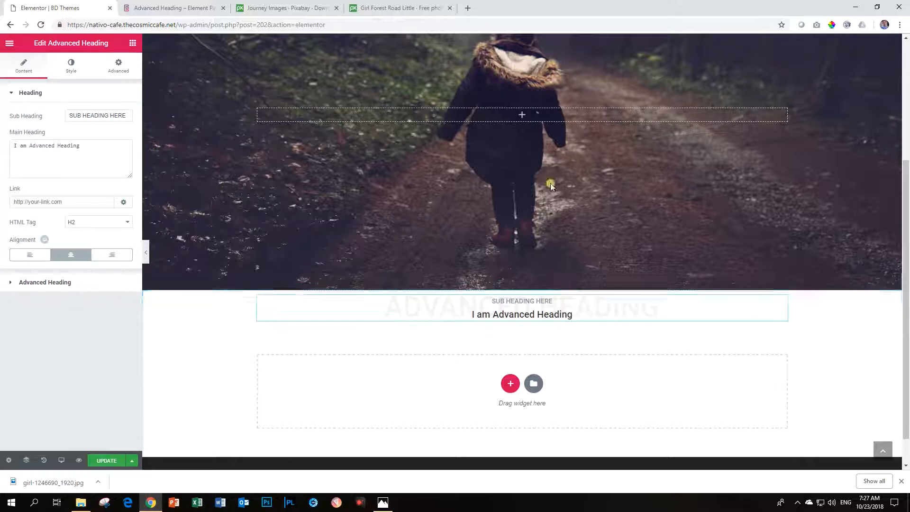
# Find the Advanced Heading widget and place it in the section over the forest photo
pyautogui.scroll(3, 315, 315)
pyautogui.click(123, 50)
pyautogui.write('adv')
pyautogui.moveTo(83, 105); pyautogui.dragTo(508, 251)
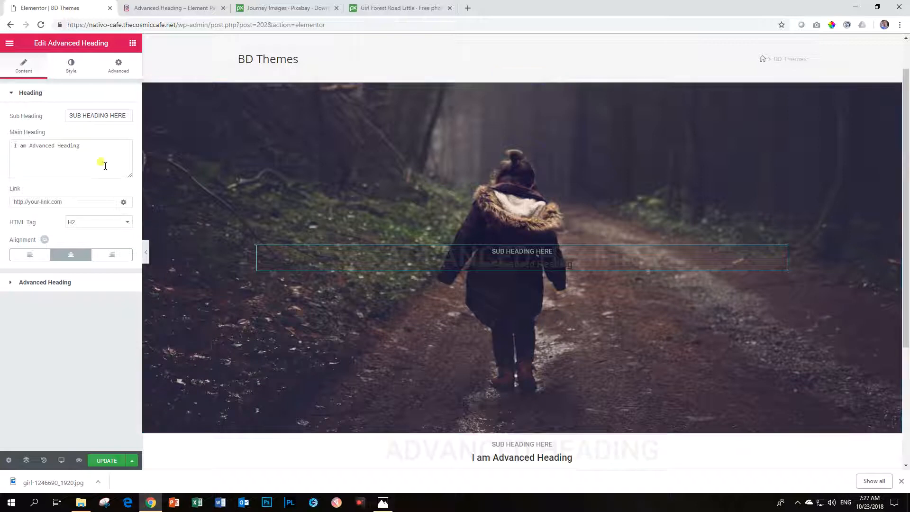
# Set the color of the new widget's sub heading to the orange swatch
pyautogui.click(71, 67)
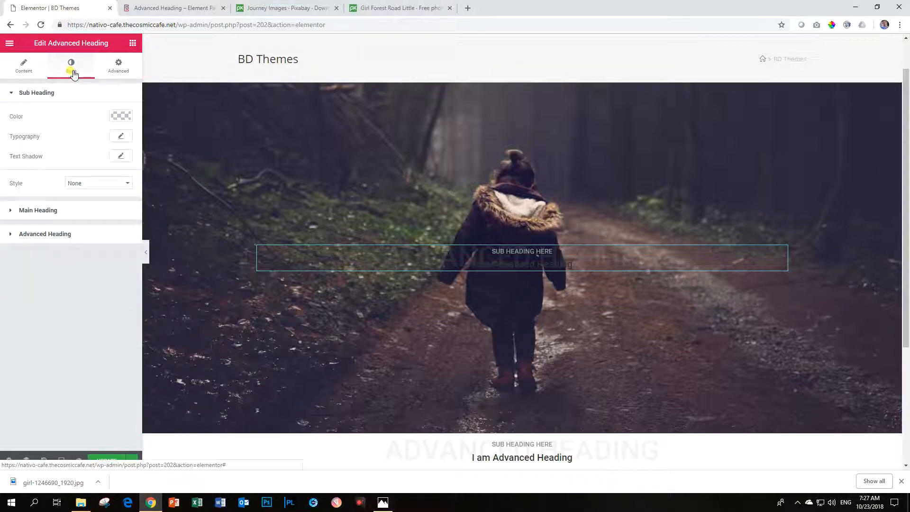
pyautogui.click(119, 116)
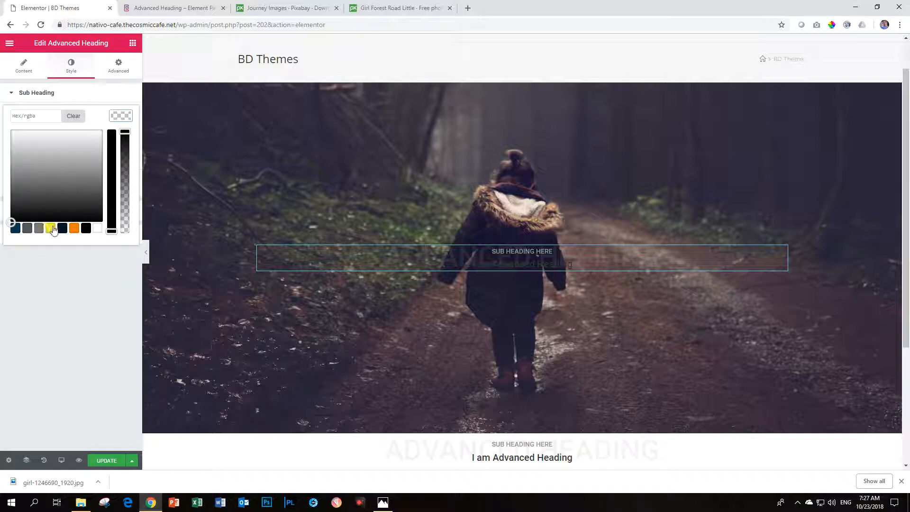
pyautogui.click(74, 228)
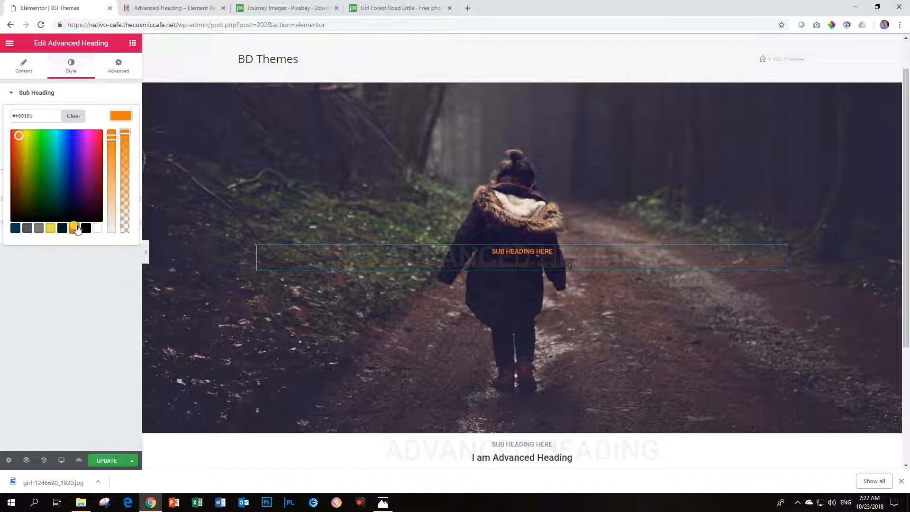
pyautogui.click(119, 116)
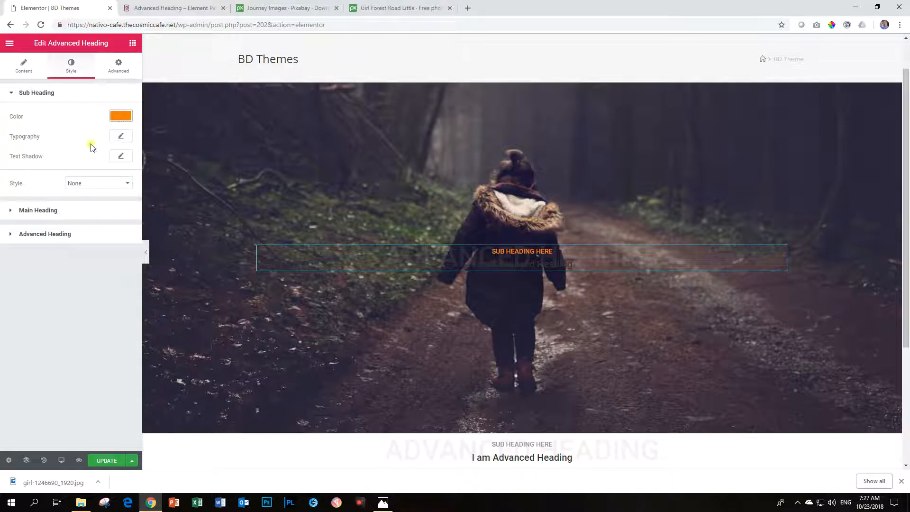
# Set the main heading's color to white (#ffffff)
pyautogui.click(66, 210)
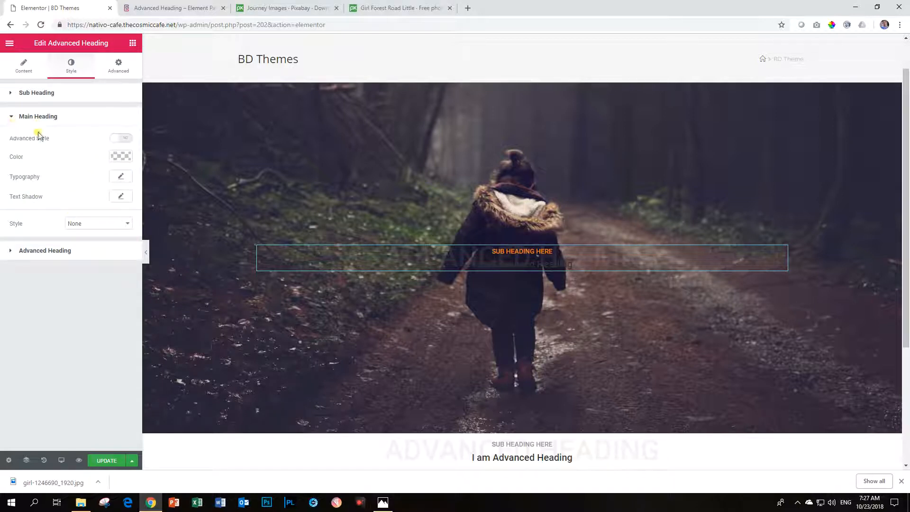
pyautogui.click(116, 158)
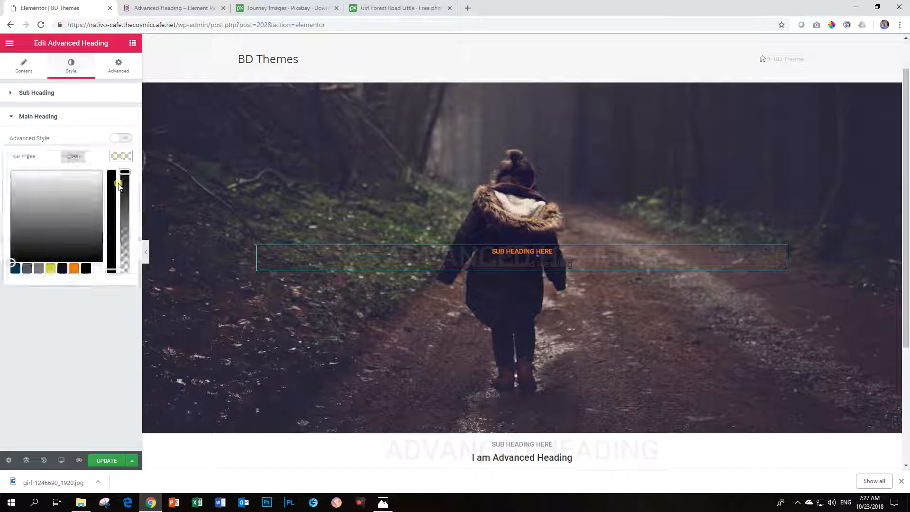
pyautogui.click(98, 269)
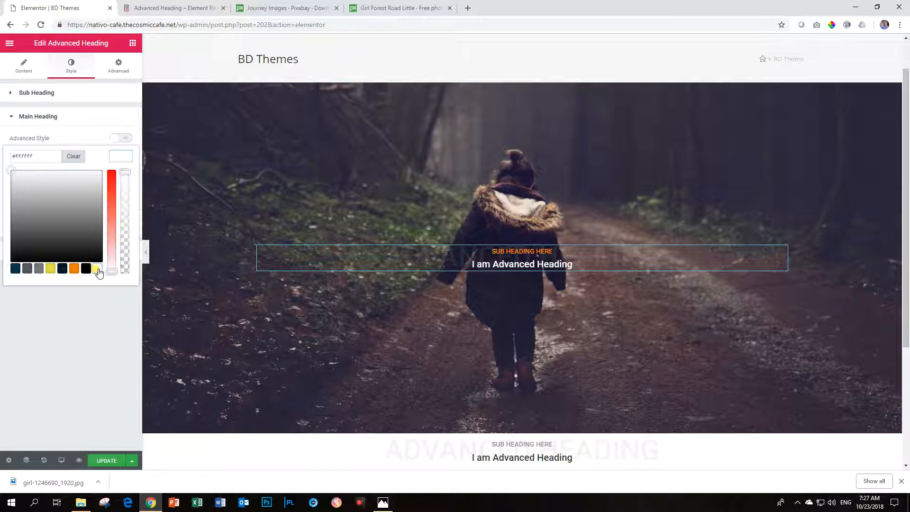
pyautogui.click(121, 156)
# Color the large background heading white and lower the color's opacity until the text looks faint
pyautogui.click(64, 256)
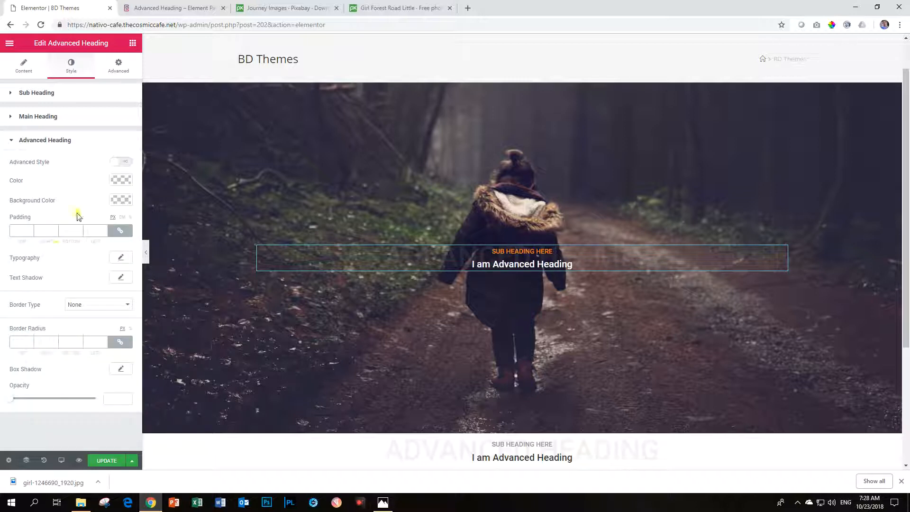
pyautogui.click(121, 182)
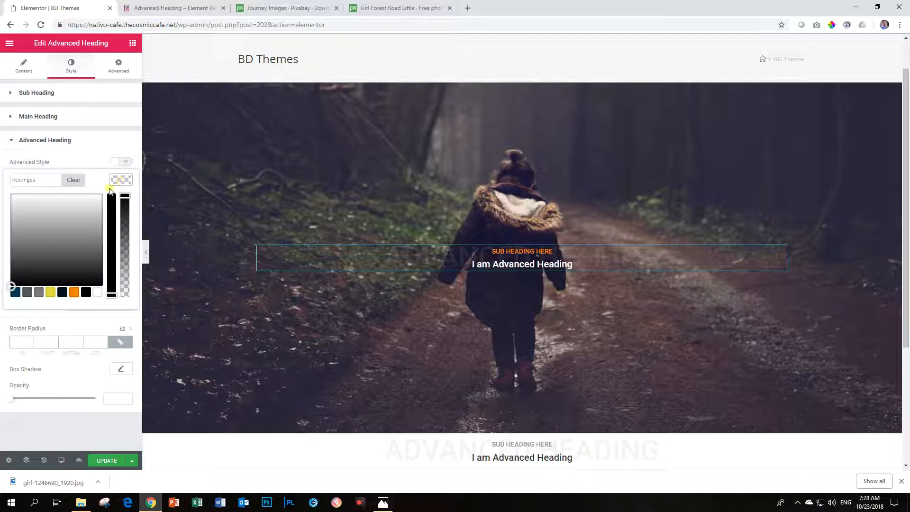
pyautogui.click(96, 293)
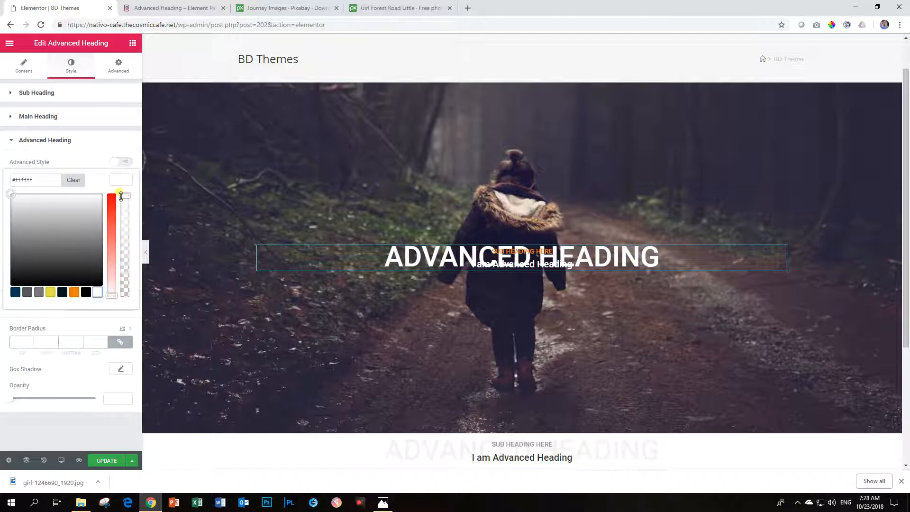
pyautogui.moveTo(121, 196); pyautogui.dragTo(120, 278)
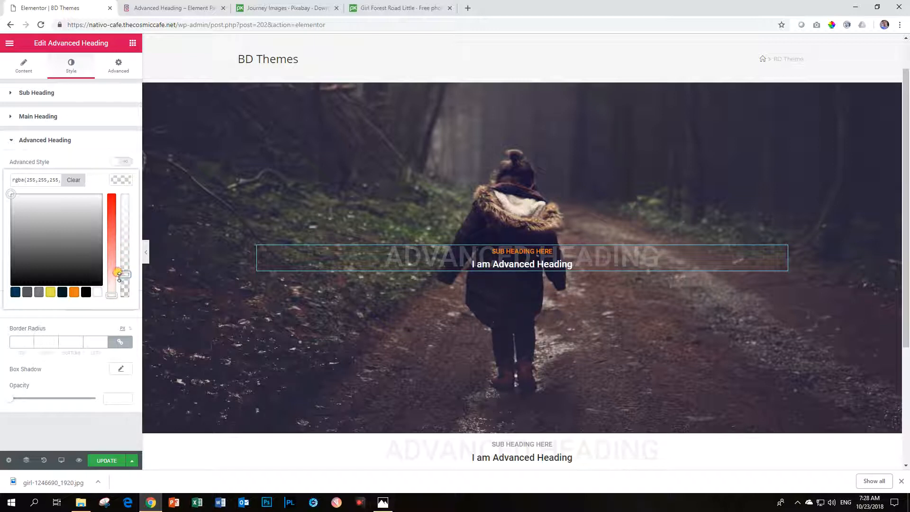
pyautogui.click(120, 180)
# Replace the sub heading text with "EVERY STORY STARTS HERE"
pyautogui.click(22, 65)
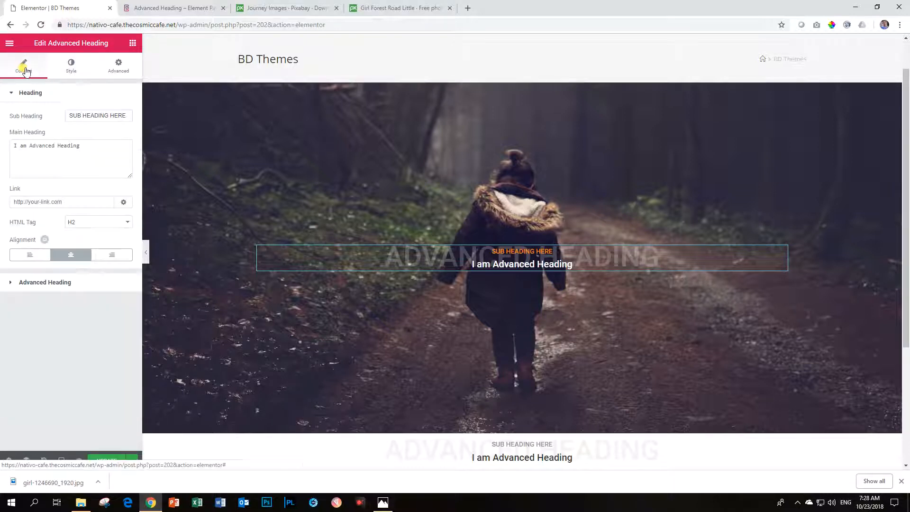
pyautogui.click(95, 119)
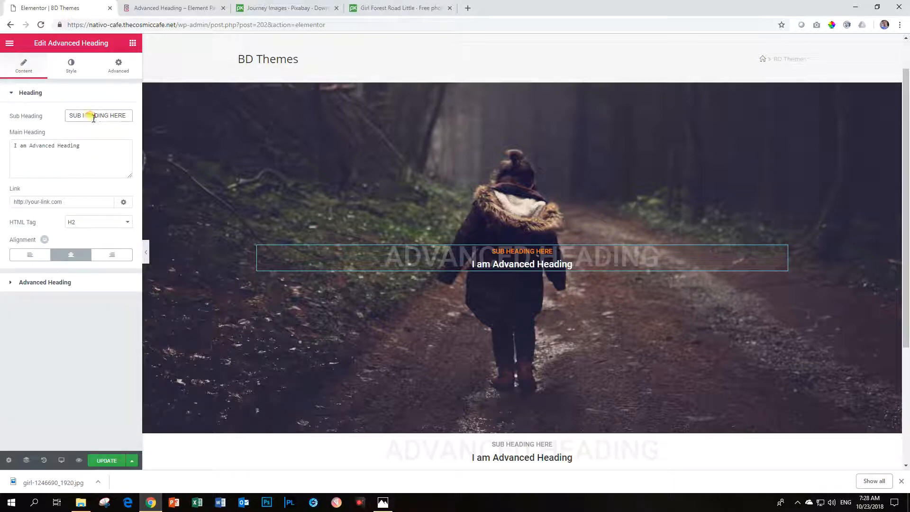
pyautogui.click(93, 117)
pyautogui.tripleClick(93, 117)
pyautogui.write('EVERY')
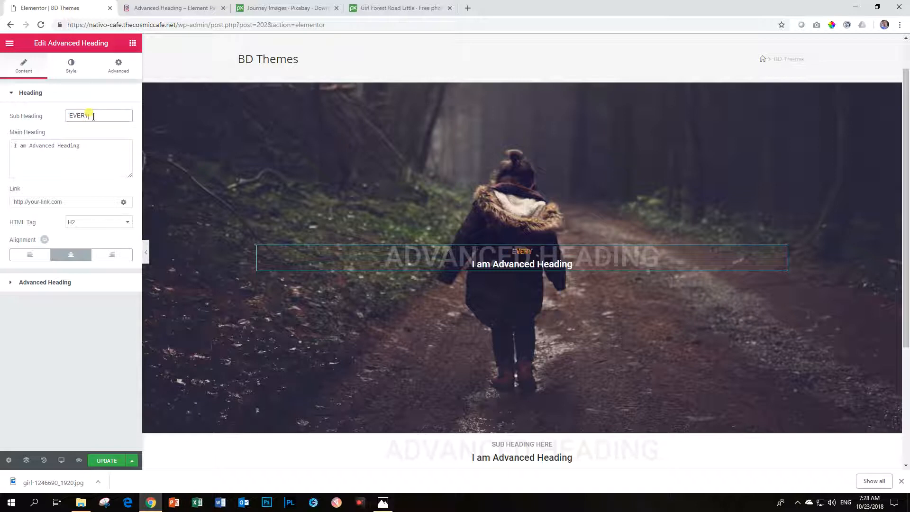
pyautogui.write(' STORY STARTS ')
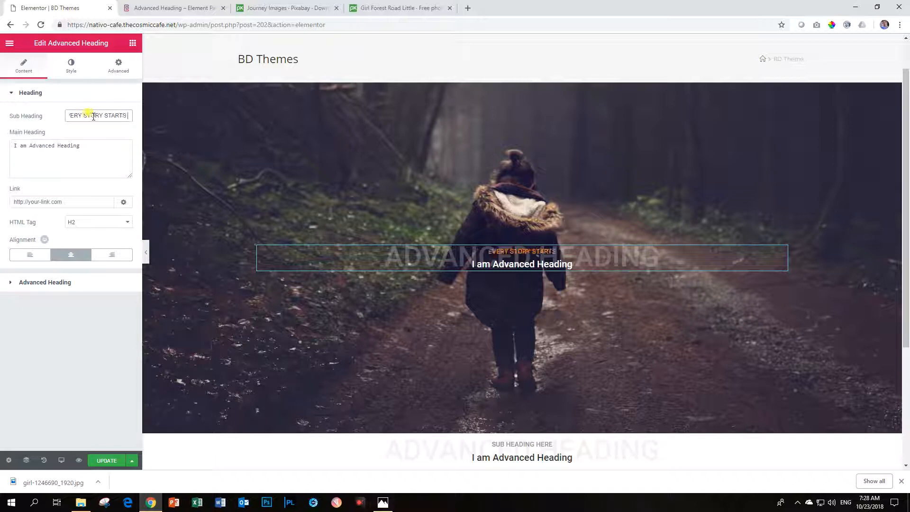
pyautogui.write('HERE')
# Replace the main heading text with "The Beginning of Newness"
pyautogui.moveTo(109, 148); pyautogui.dragTo(5, 144)
pyautogui.write('The B')
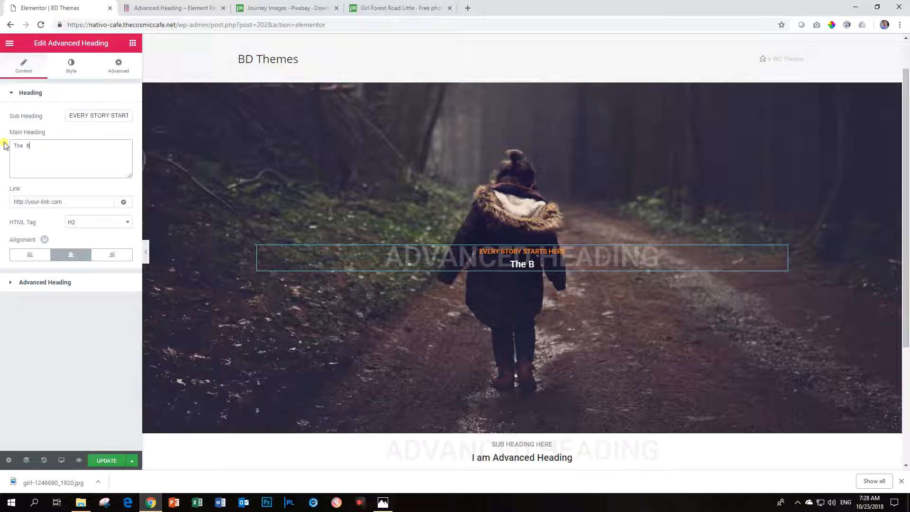
pyautogui.write('eginning of Newness')
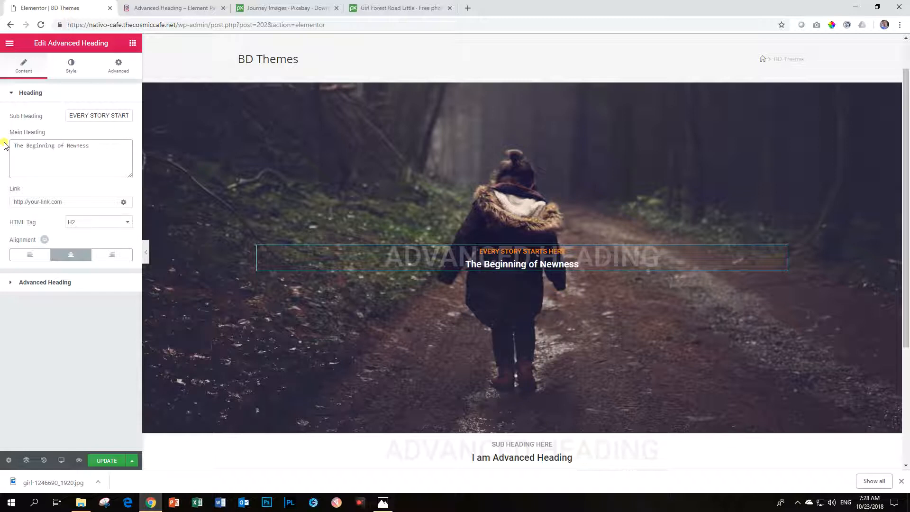
# Set the advanced background heading text to "Journeys and destinations"
pyautogui.click(45, 283)
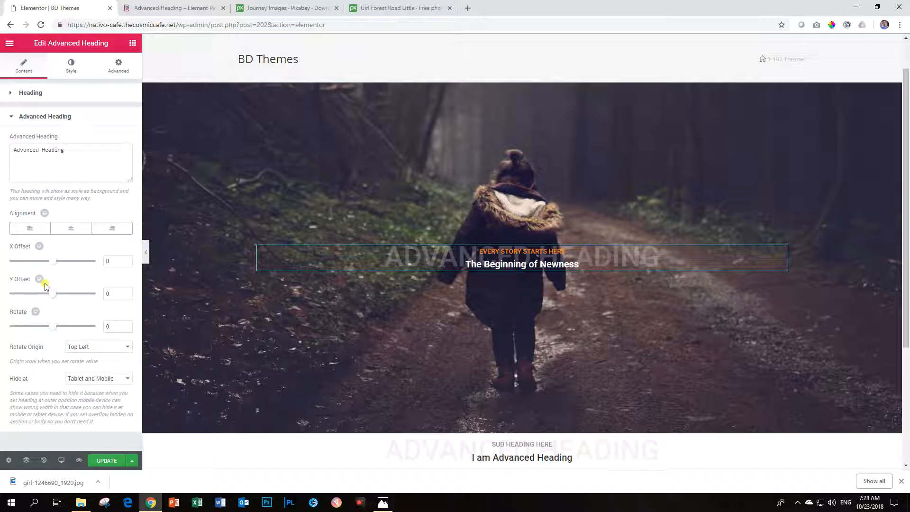
pyautogui.moveTo(65, 149); pyautogui.dragTo(6, 150)
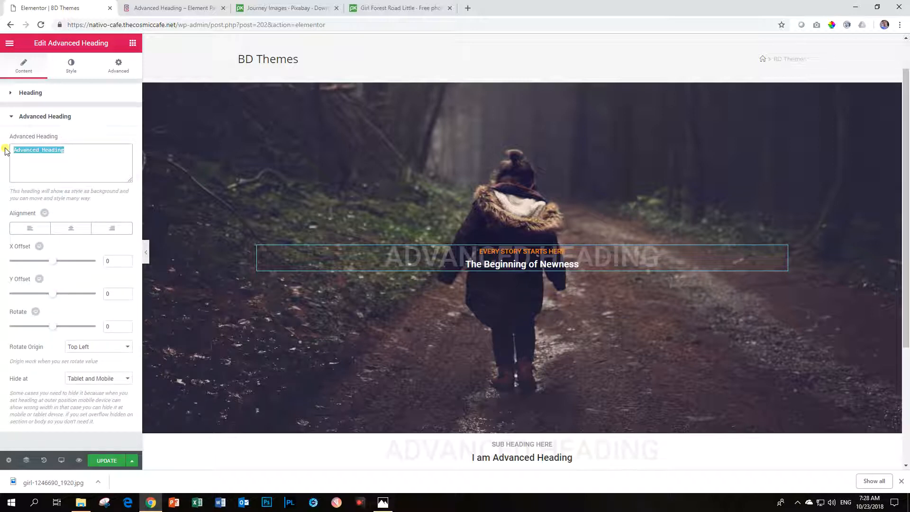
pyautogui.write('Journey')
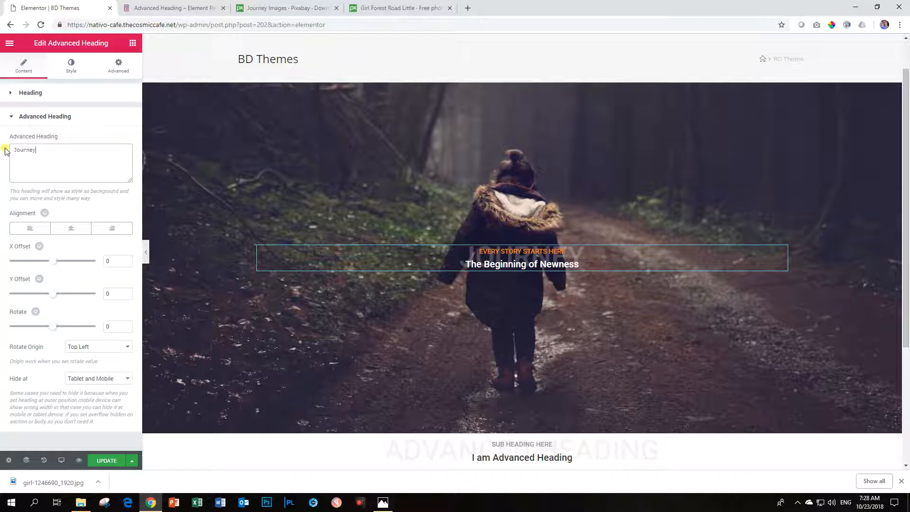
pyautogui.write('s and destinations')
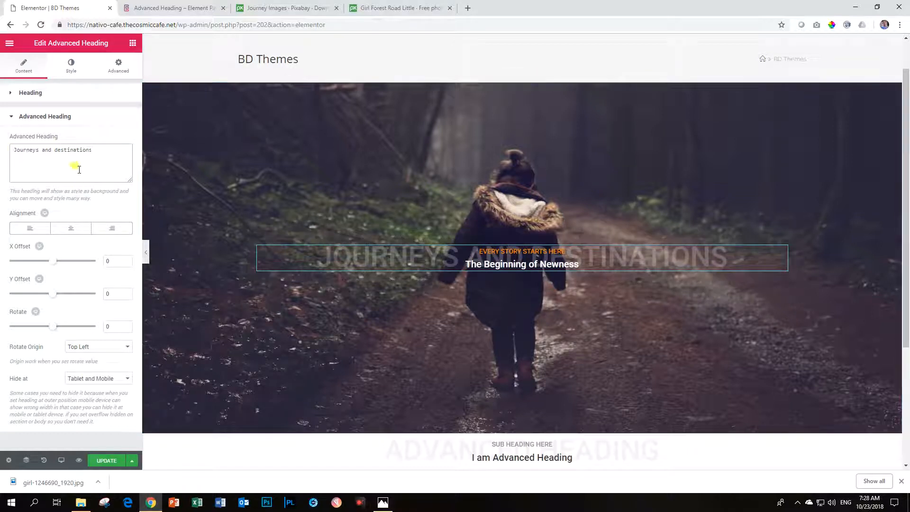
# Replace the advanced background heading text with "New Journeys"
pyautogui.moveTo(97, 152); pyautogui.dragTo(12, 149)
pyautogui.press('BackSpace')
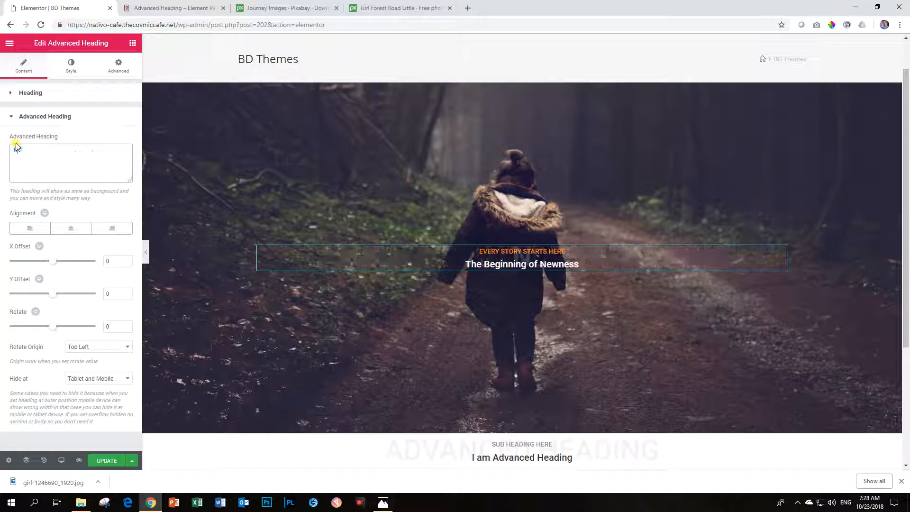
pyautogui.write('N')
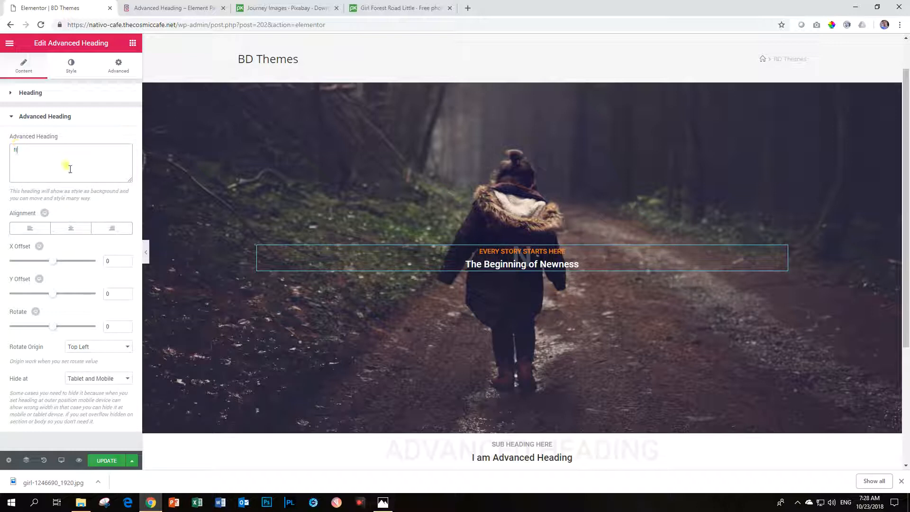
pyautogui.write('ew Journeys')
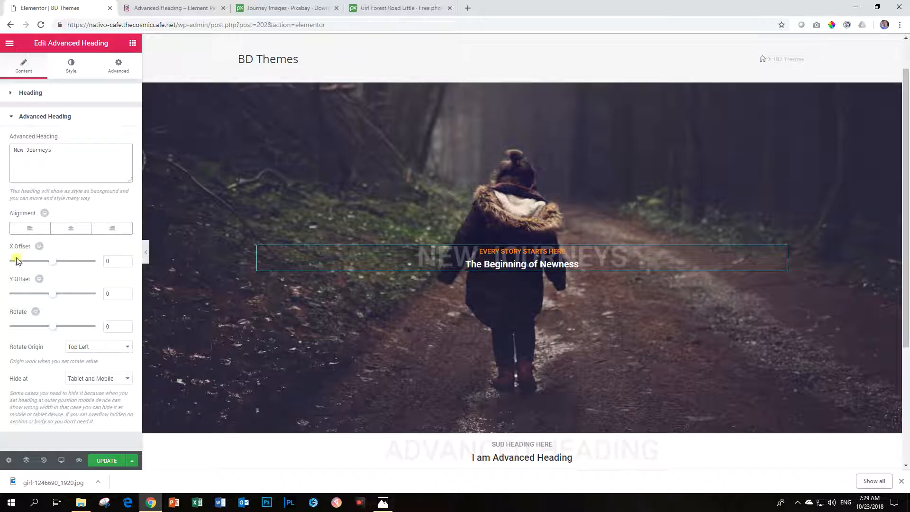
# Try the alignments for the background heading, settle on left, and rotate it to -90
pyautogui.click(30, 229)
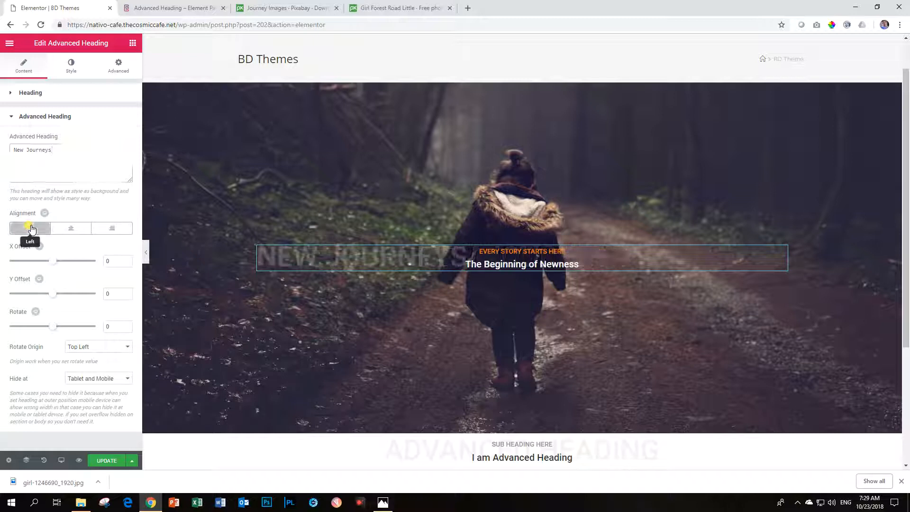
pyautogui.click(112, 228)
pyautogui.click(79, 233)
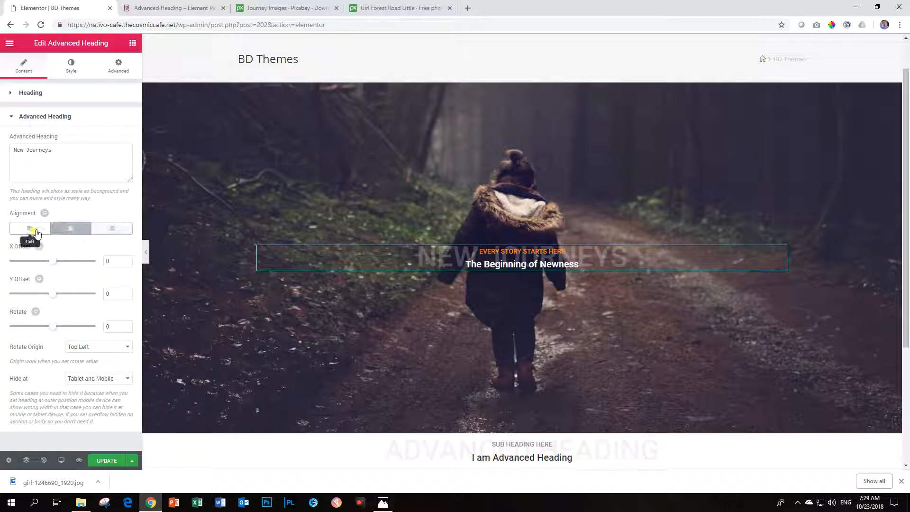
pyautogui.click(25, 231)
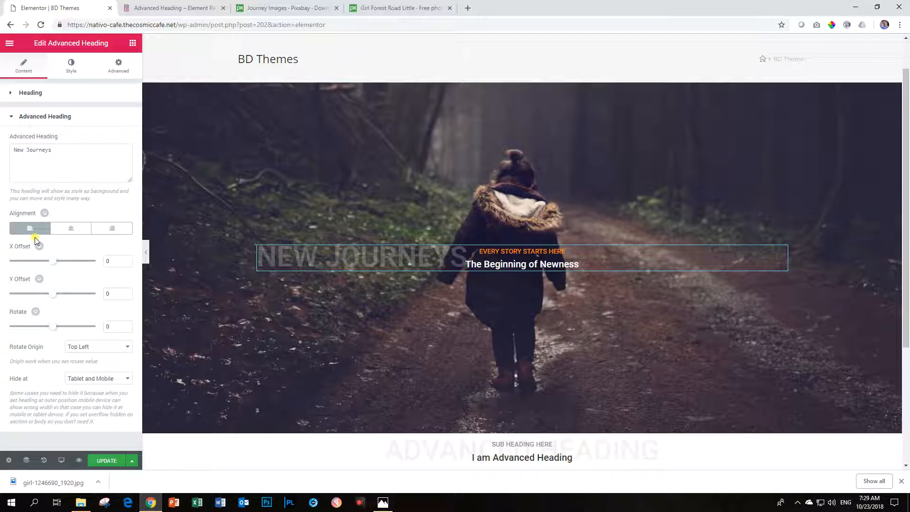
pyautogui.moveTo(53, 327); pyautogui.dragTo(28, 325)
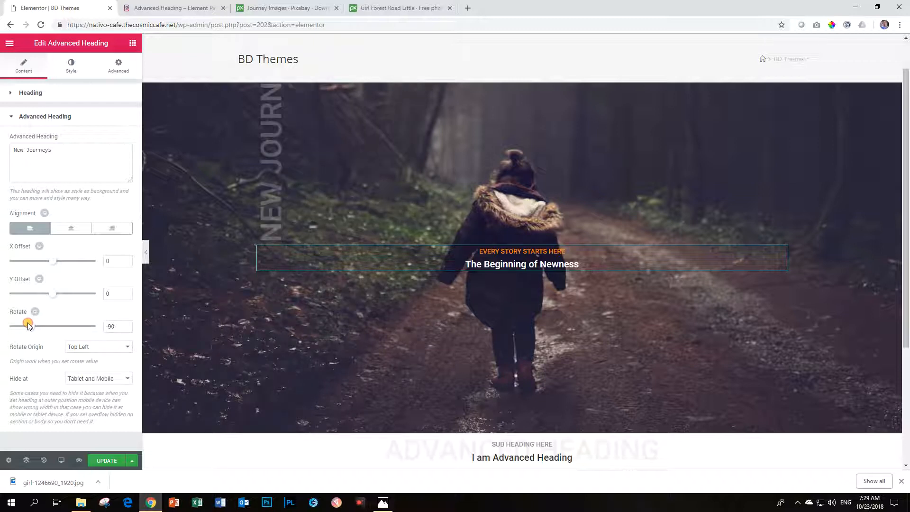
# Try center and right alignment on the rotated background heading and return it to left alignment
pyautogui.click(79, 230)
pyautogui.click(112, 229)
pyautogui.click(68, 229)
pyautogui.click(27, 231)
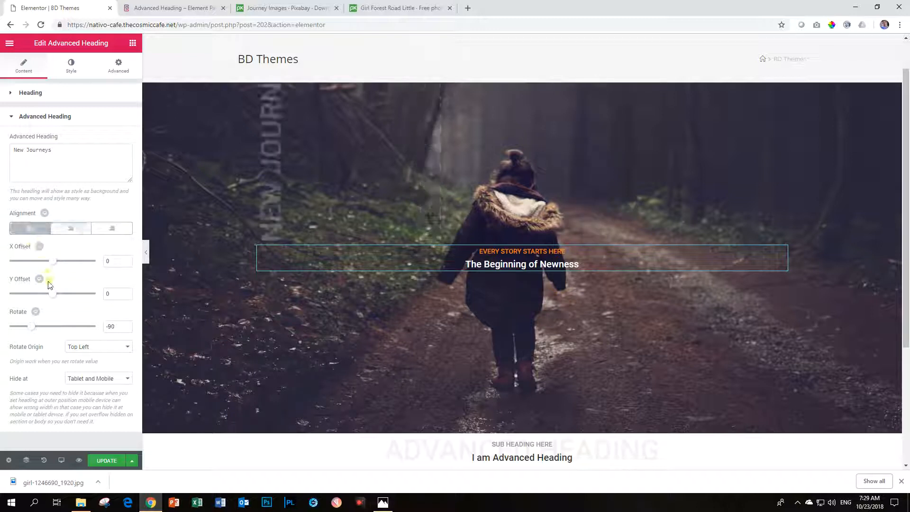
# Move the rotated background heading to an X offset of 413 and a Y offset of 272
pyautogui.moveTo(52, 296)
pyautogui.mouseDown()
pyautogui.moveTo(40, 295)
pyautogui.moveTo(65, 294)
pyautogui.mouseUp()
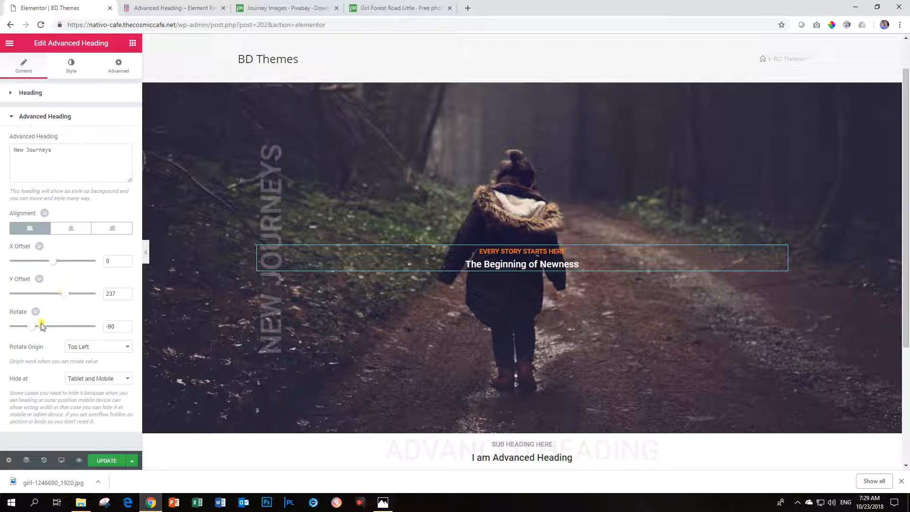
pyautogui.moveTo(52, 266); pyautogui.dragTo(75, 266)
pyautogui.moveTo(66, 293); pyautogui.dragTo(65, 290)
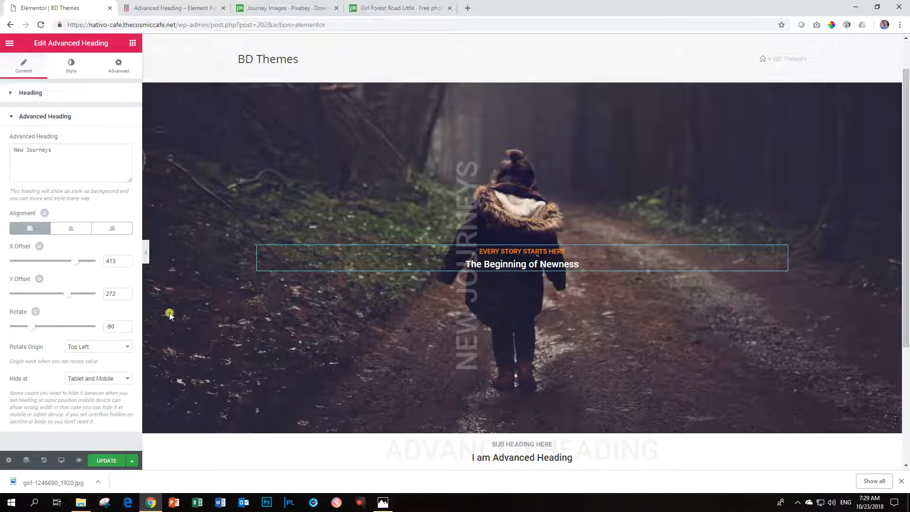
# Update the page and preview it to check the heading over the forest photo
pyautogui.click(110, 459)
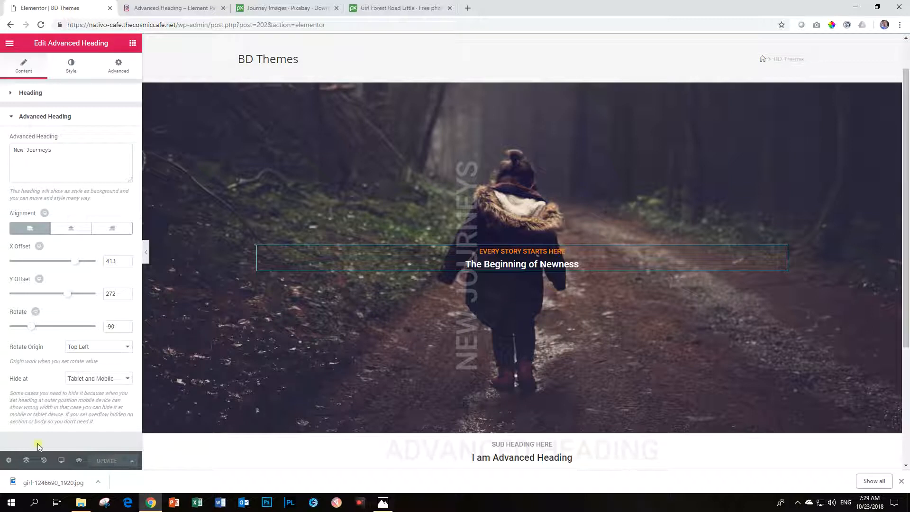
pyautogui.click(79, 460)
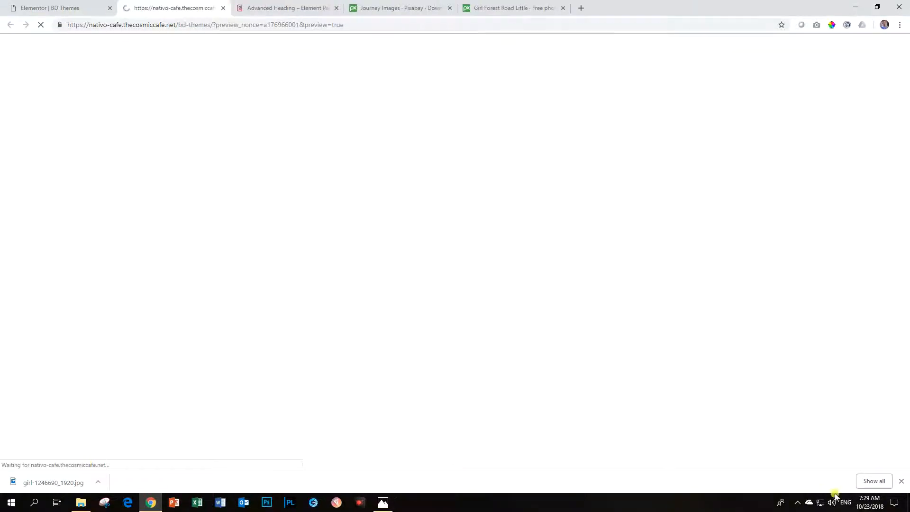
pyautogui.scroll(-1, 487, 335)
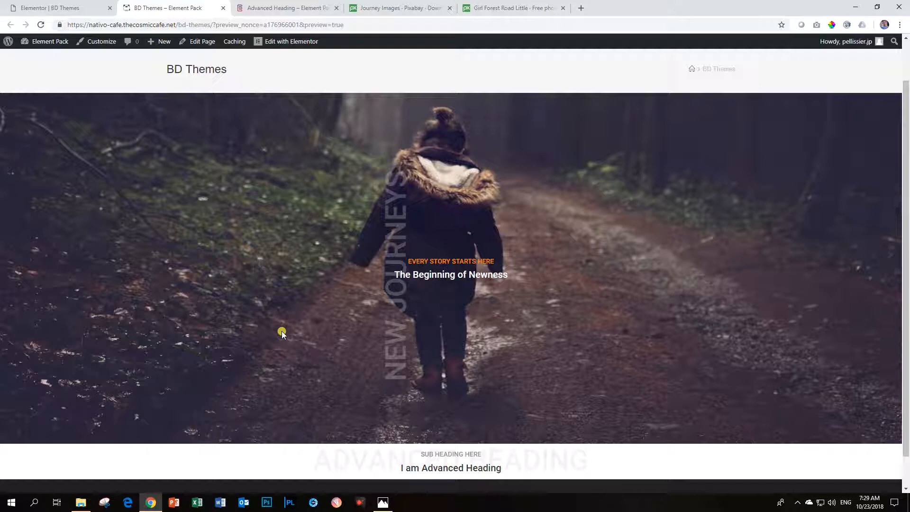
# Return to the Elementor editor, try center and right alignment on the background heading, and restore left alignment
pyautogui.click(50, 5)
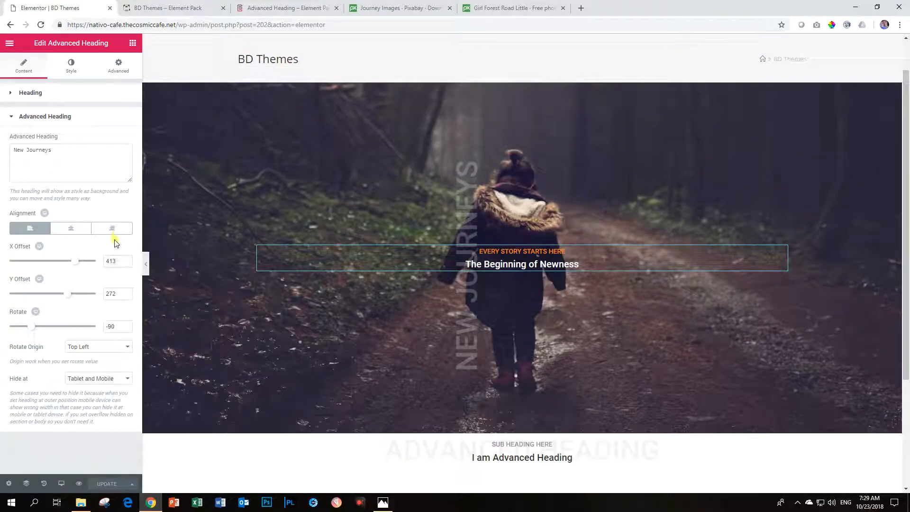
pyautogui.click(71, 229)
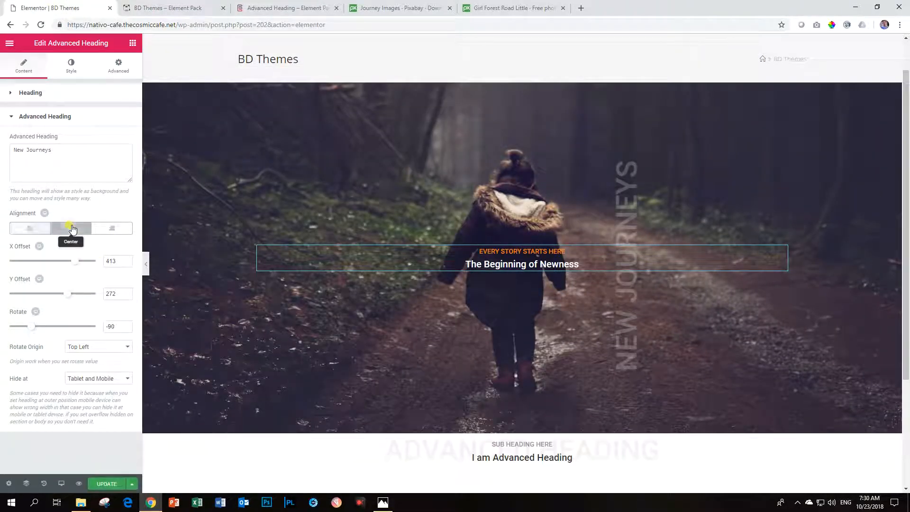
pyautogui.click(103, 231)
pyautogui.click(71, 229)
pyautogui.click(48, 232)
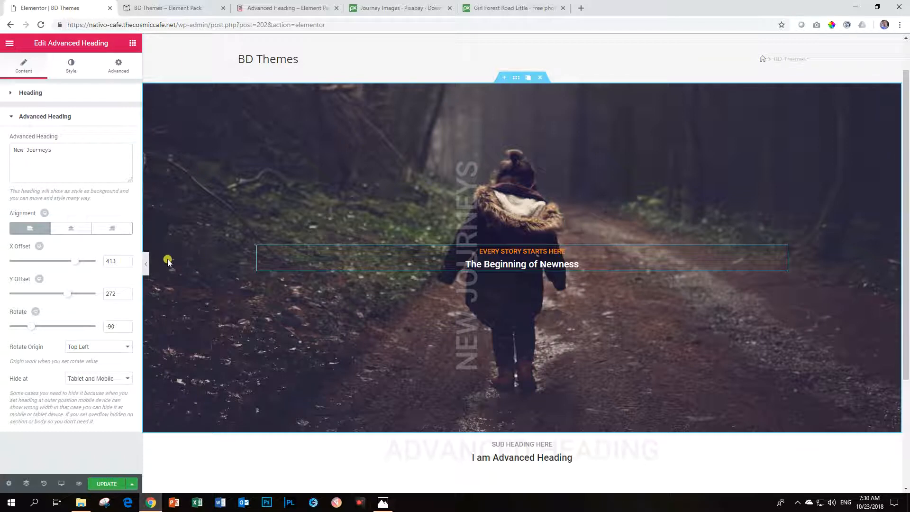
# Set the background heading's X offset to 325, try rotation -40 with Y offset 158, and restore -90 and 272
pyautogui.moveTo(77, 267); pyautogui.dragTo(73, 265)
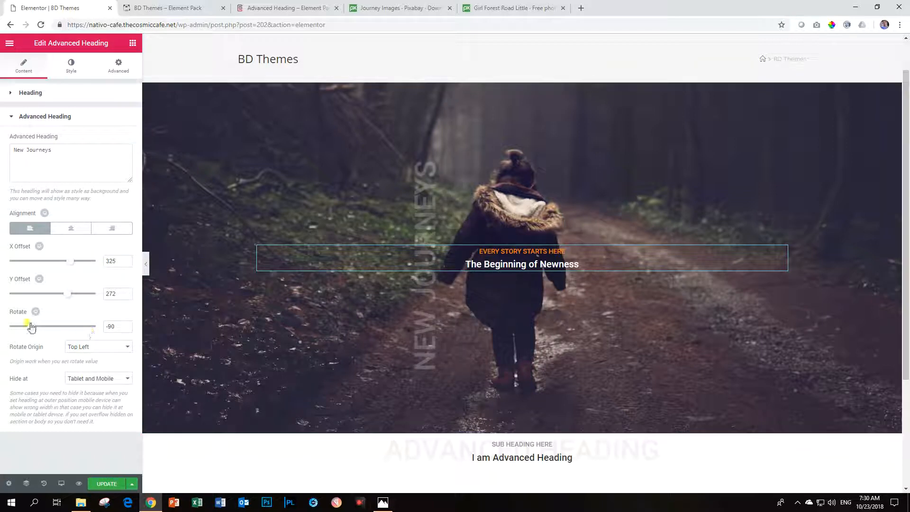
pyautogui.moveTo(31, 328); pyautogui.dragTo(44, 329)
pyautogui.moveTo(70, 301); pyautogui.dragTo(63, 298)
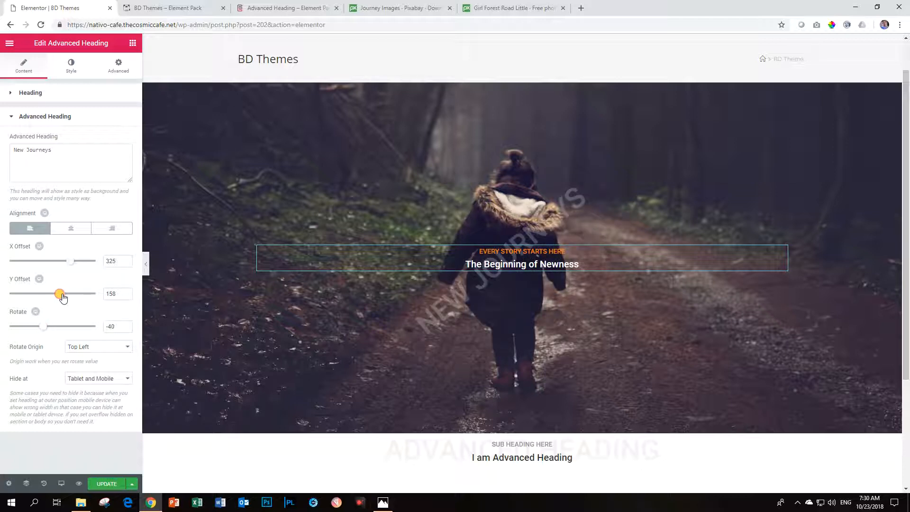
pyautogui.moveTo(40, 326); pyautogui.dragTo(29, 324)
pyautogui.moveTo(60, 294); pyautogui.dragTo(64, 297)
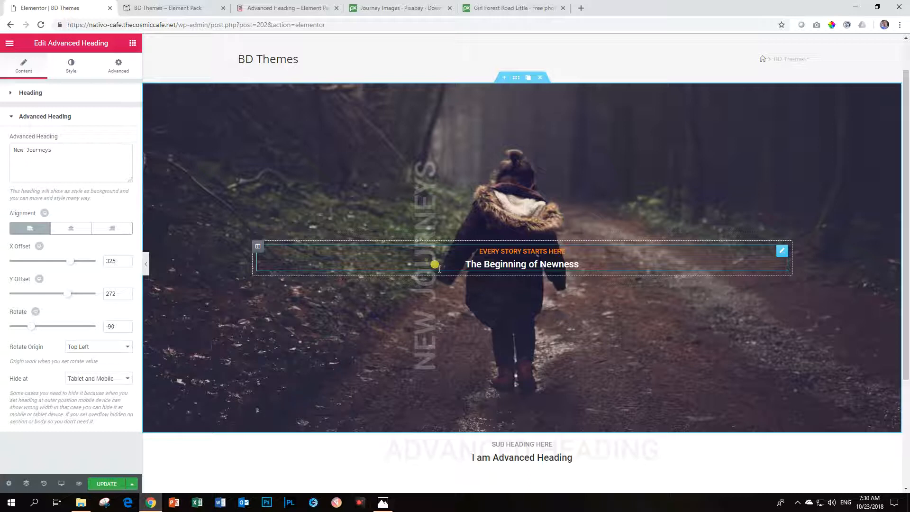
# Try Hide at Nothing for the background heading in tablet and mobile views, then restore Tablet and Mobile and the desktop view
pyautogui.click(113, 379)
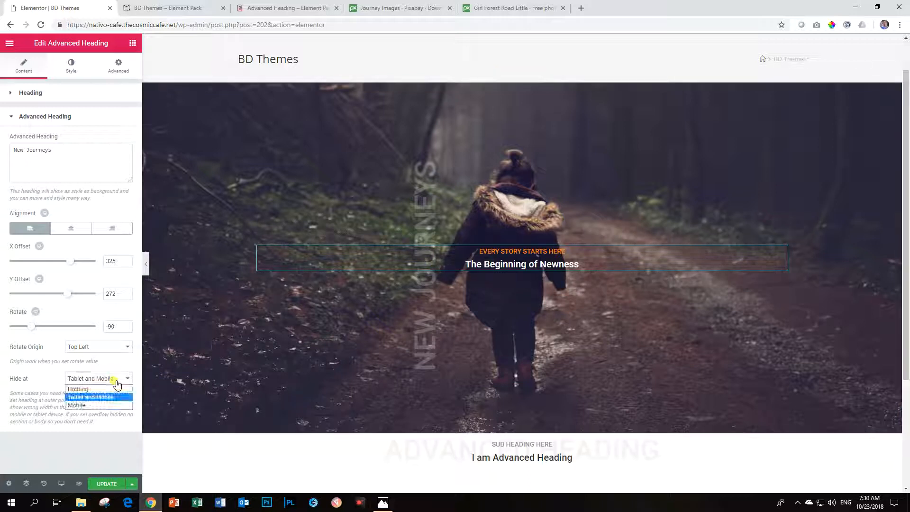
pyautogui.click(82, 389)
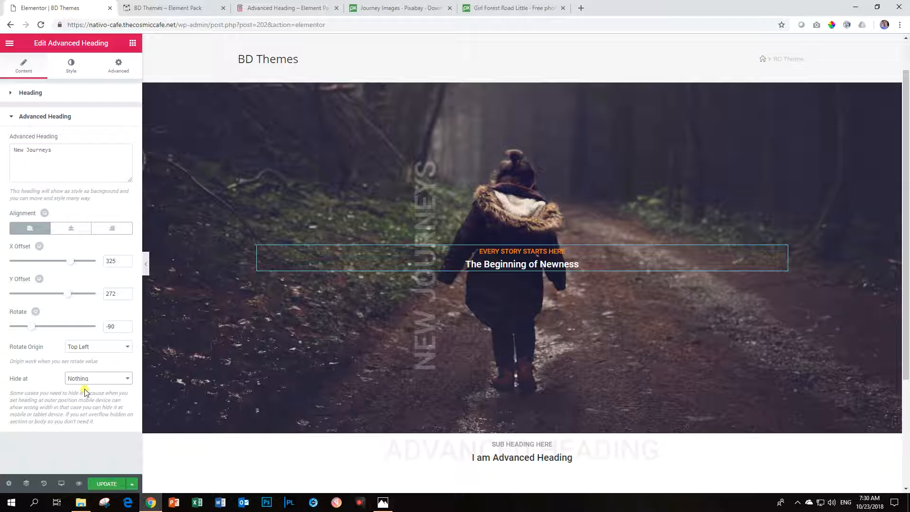
pyautogui.moveTo(61, 484)
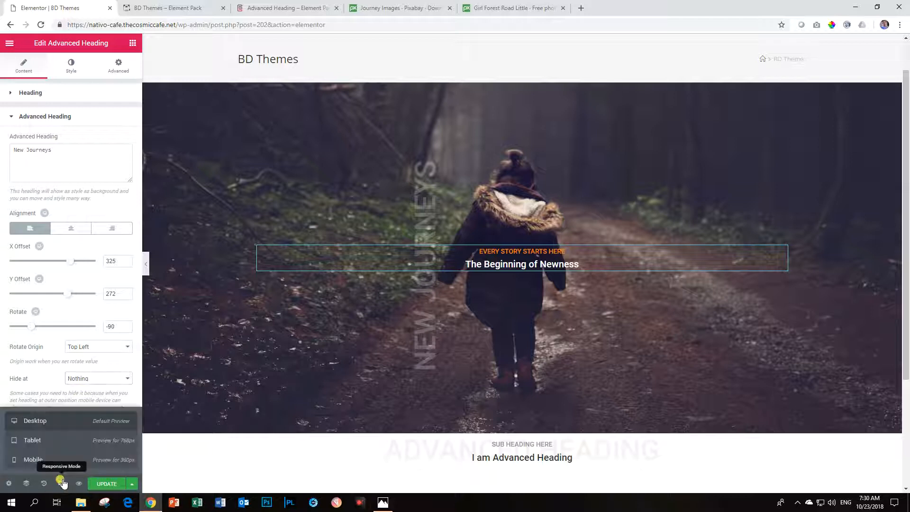
pyautogui.click(61, 448)
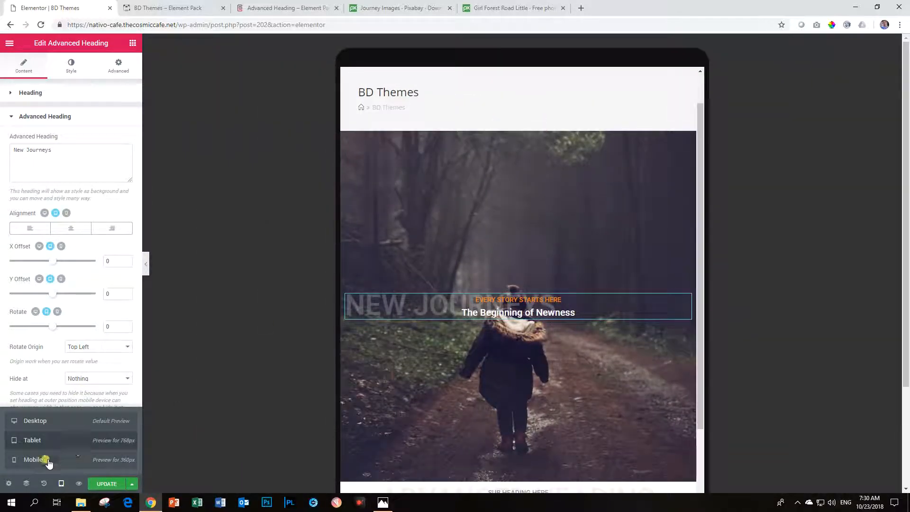
pyautogui.click(47, 460)
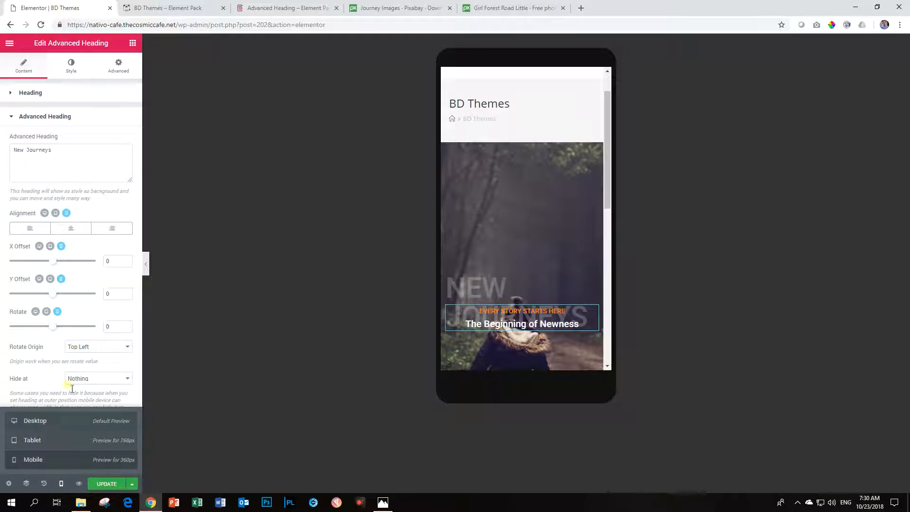
pyautogui.click(79, 378)
pyautogui.click(82, 397)
pyautogui.click(61, 421)
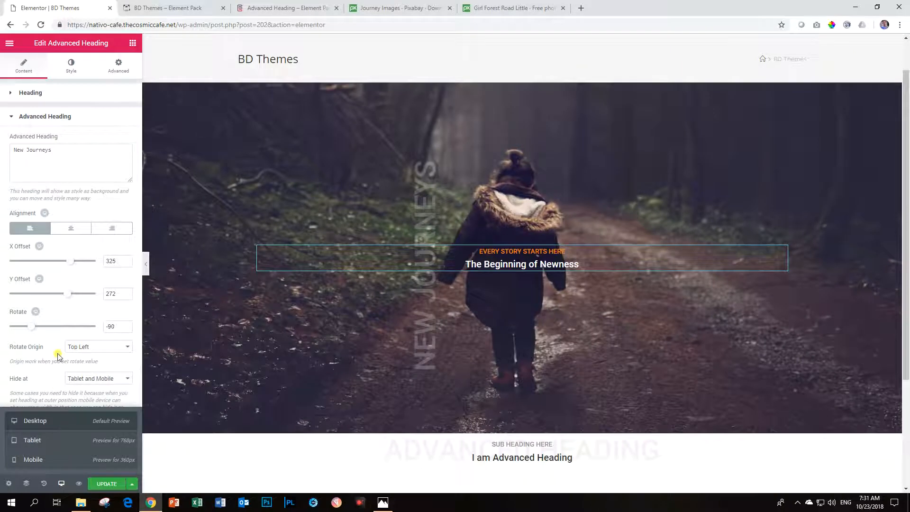
# Try rotating the background heading to -70 around the Top Left origin and return it to -90
pyautogui.click(75, 348)
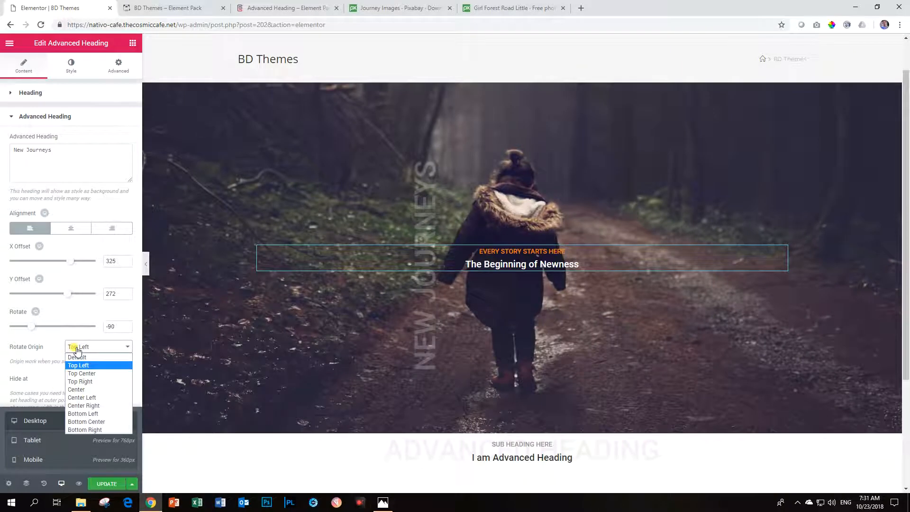
pyautogui.click(78, 350)
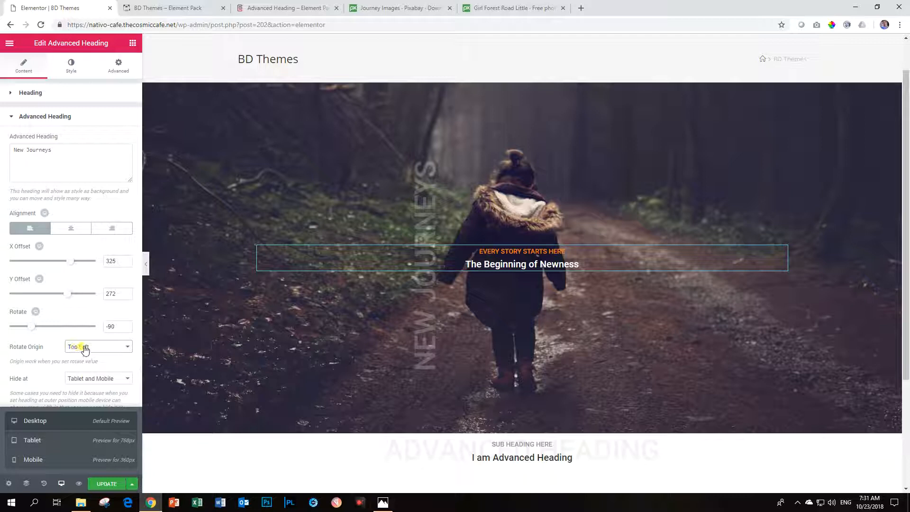
pyautogui.moveTo(31, 330); pyautogui.dragTo(37, 327)
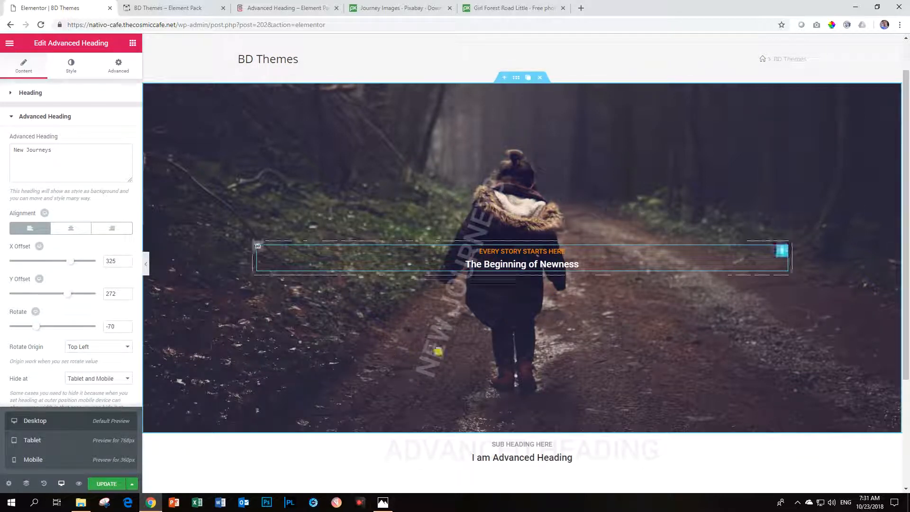
pyautogui.moveTo(37, 330); pyautogui.dragTo(31, 328)
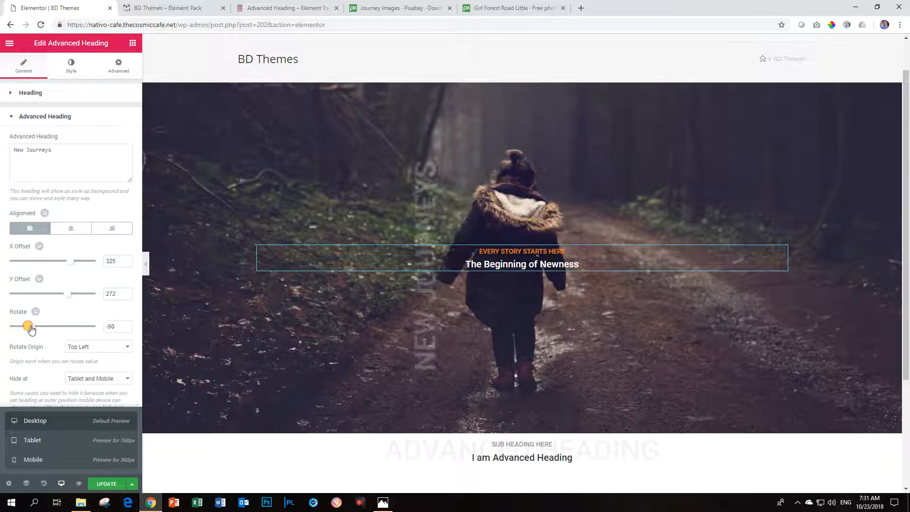
# Set the background heading's rotate origin to Center, rotation to -15 and Y offset to 70, keeping left alignment after trying center
pyautogui.click(76, 351)
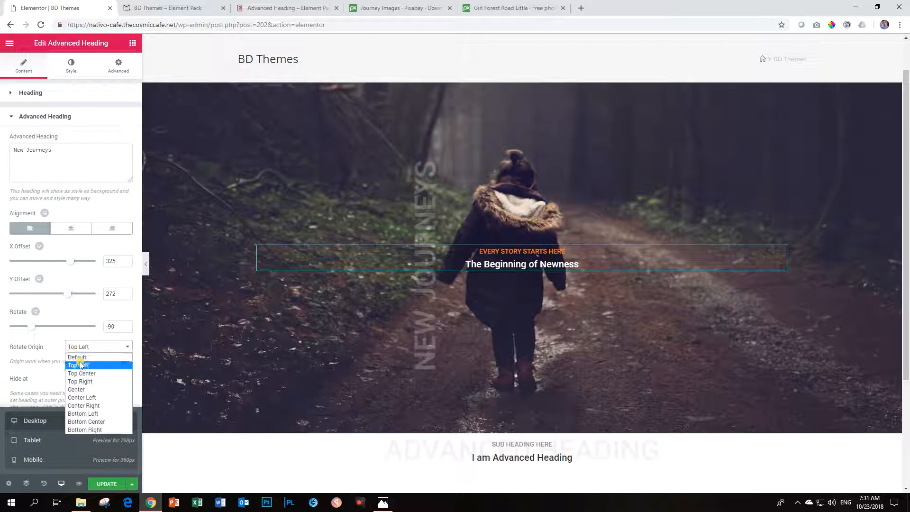
pyautogui.click(86, 389)
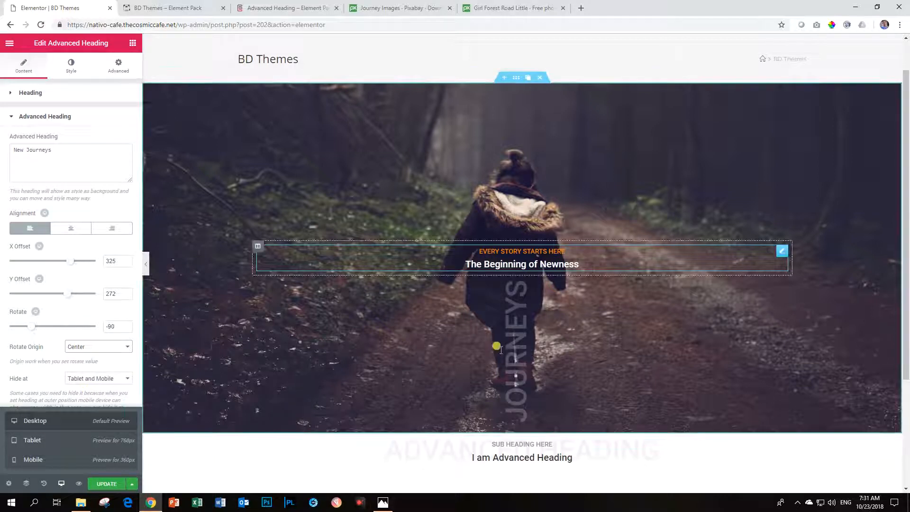
pyautogui.scroll(-2, 466, 382)
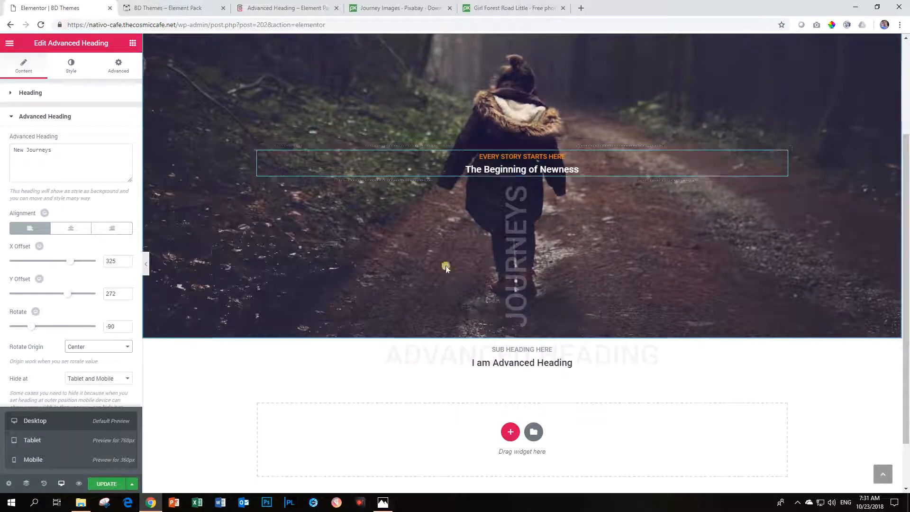
pyautogui.moveTo(30, 327); pyautogui.dragTo(51, 346)
pyautogui.moveTo(68, 294); pyautogui.dragTo(48, 328)
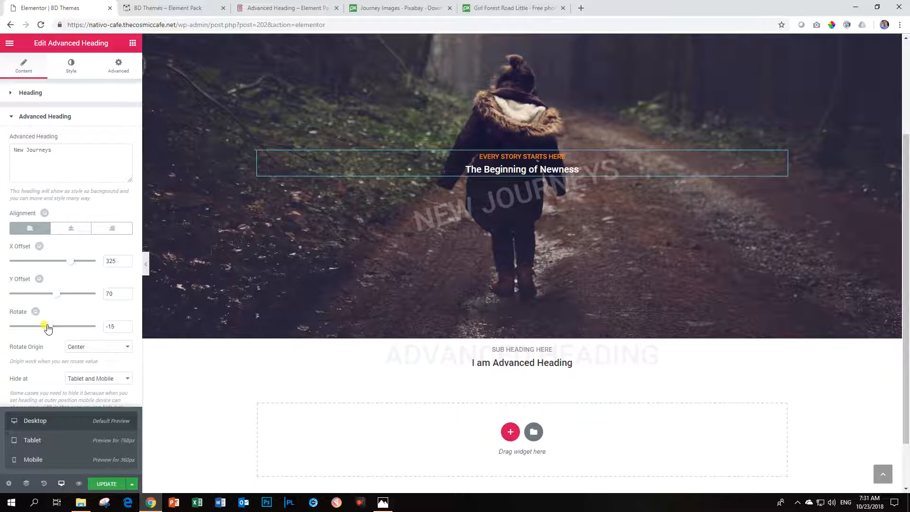
pyautogui.click(31, 230)
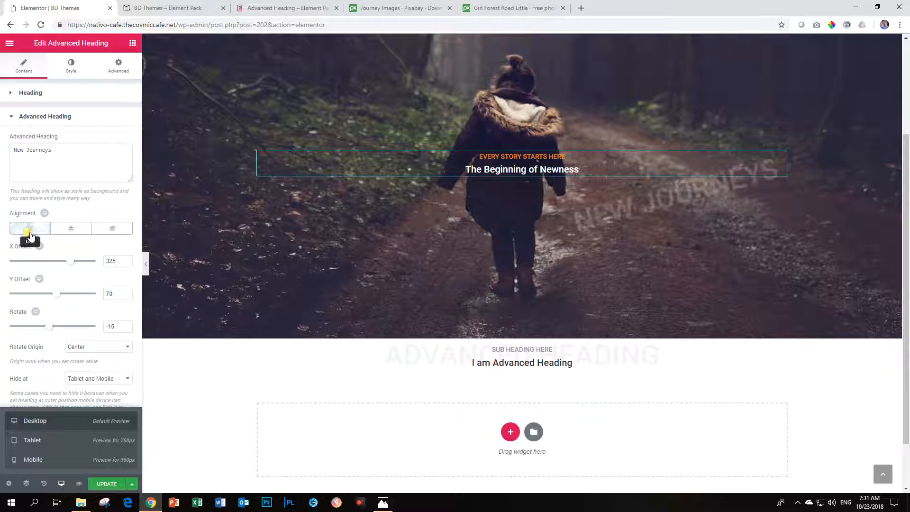
pyautogui.click(37, 231)
# Try left alignment on the main heading, return it to center, and set its link to #
pyautogui.click(22, 118)
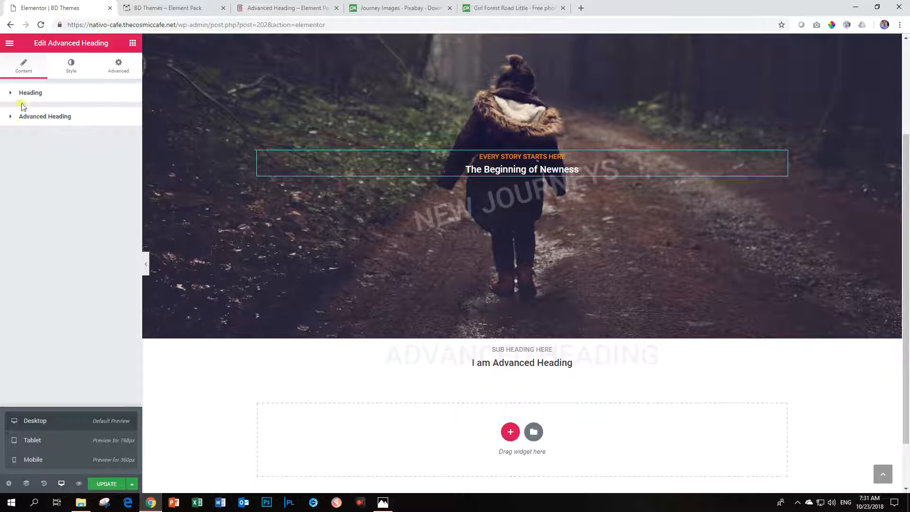
pyautogui.click(27, 95)
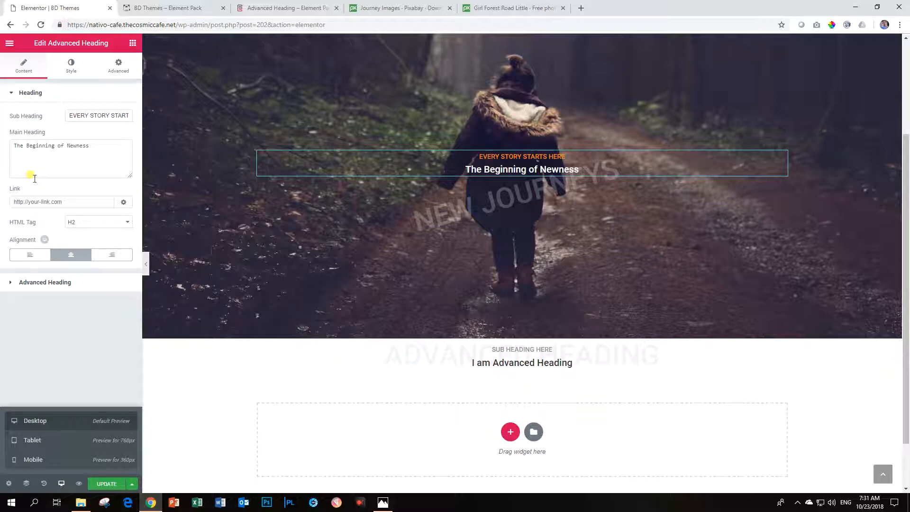
pyautogui.click(29, 255)
pyautogui.click(67, 255)
pyautogui.click(81, 198)
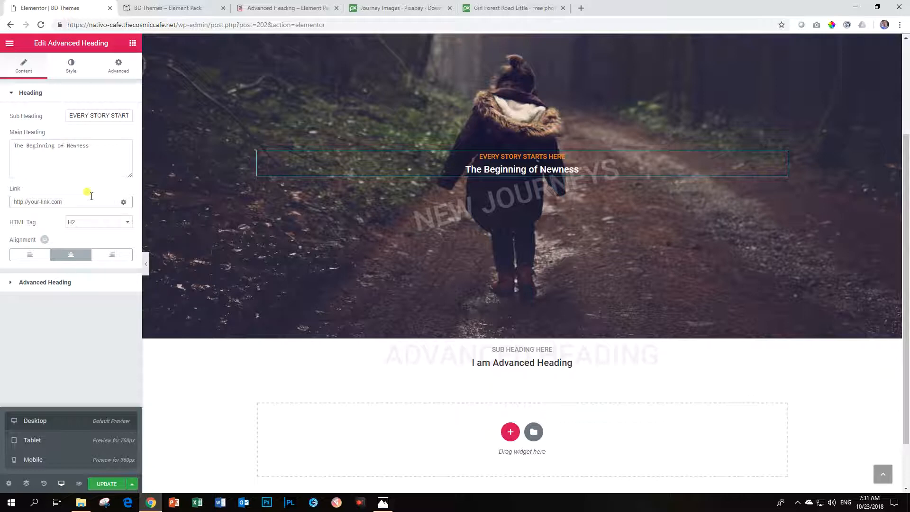
pyautogui.write('#')
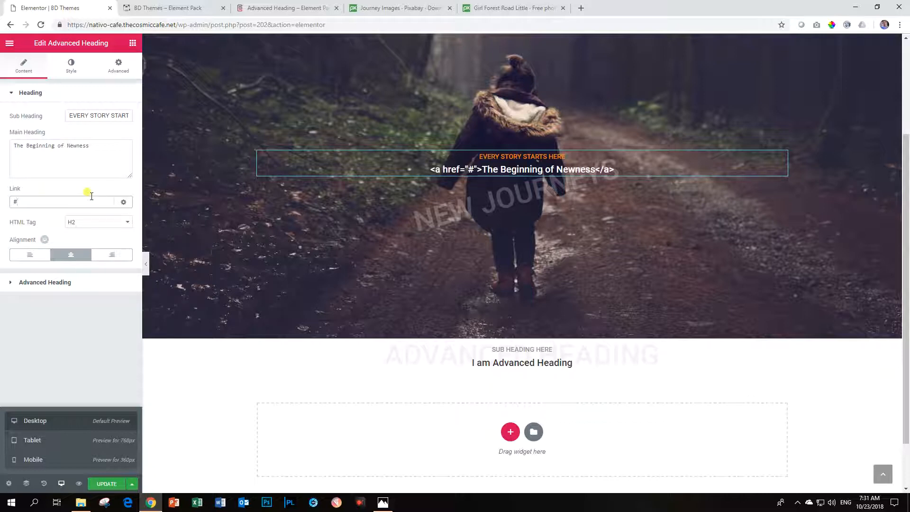
# Set the sub heading's typography to Montserrat, size 47 px and weight 300
pyautogui.click(71, 67)
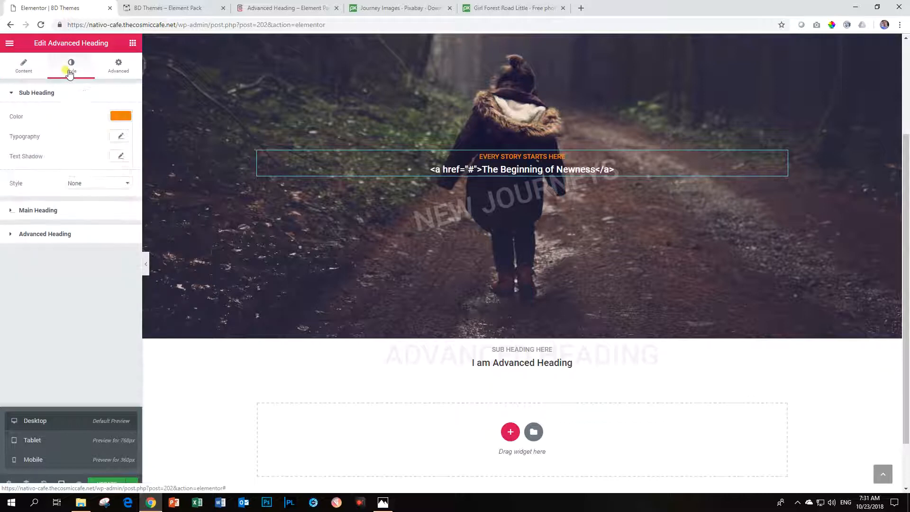
pyautogui.click(121, 136)
pyautogui.moveTo(19, 194); pyautogui.dragTo(34, 194)
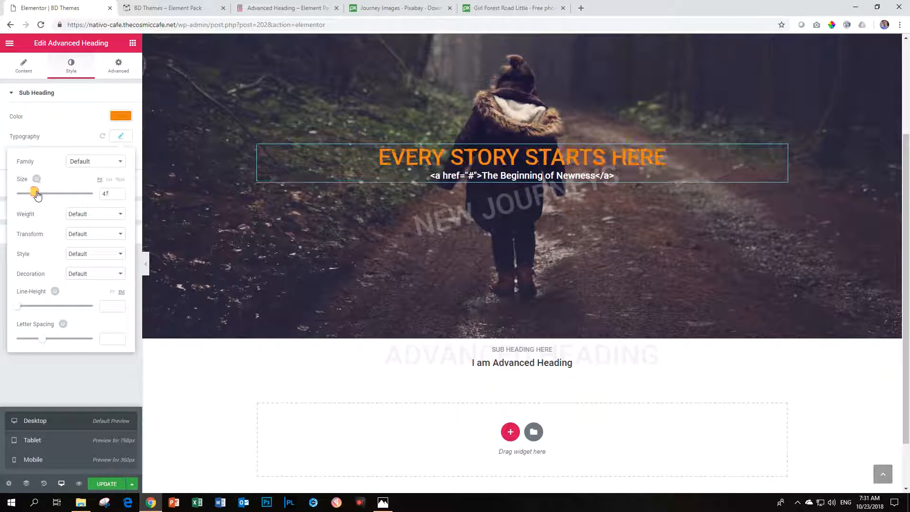
pyautogui.click(80, 162)
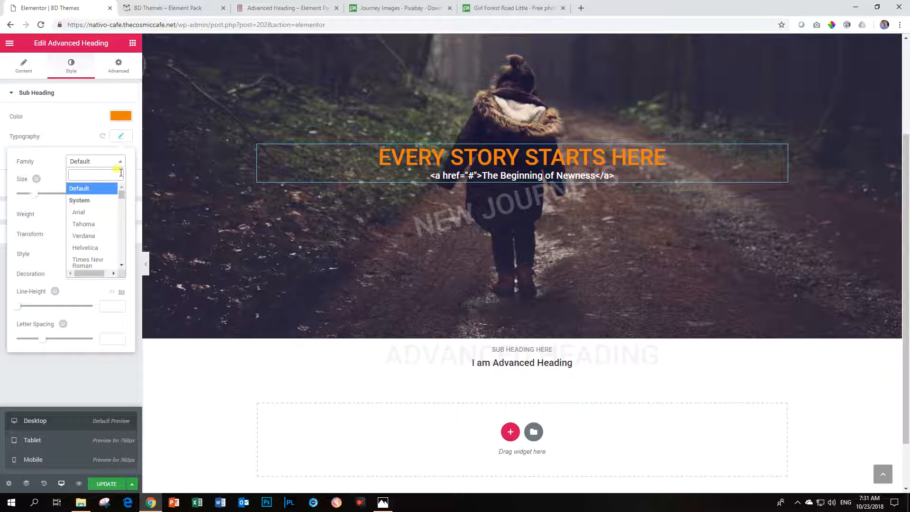
pyautogui.write('montse')
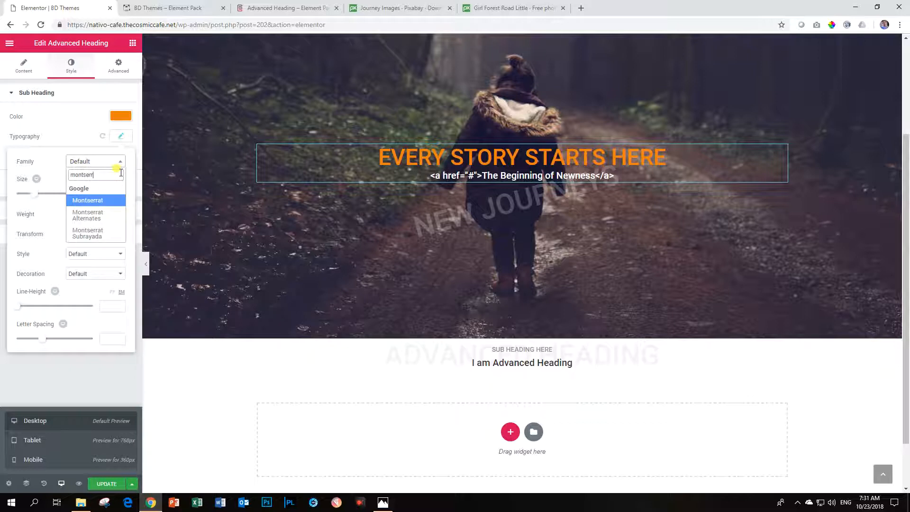
pyautogui.write('rr')
pyautogui.click(111, 203)
pyautogui.click(79, 214)
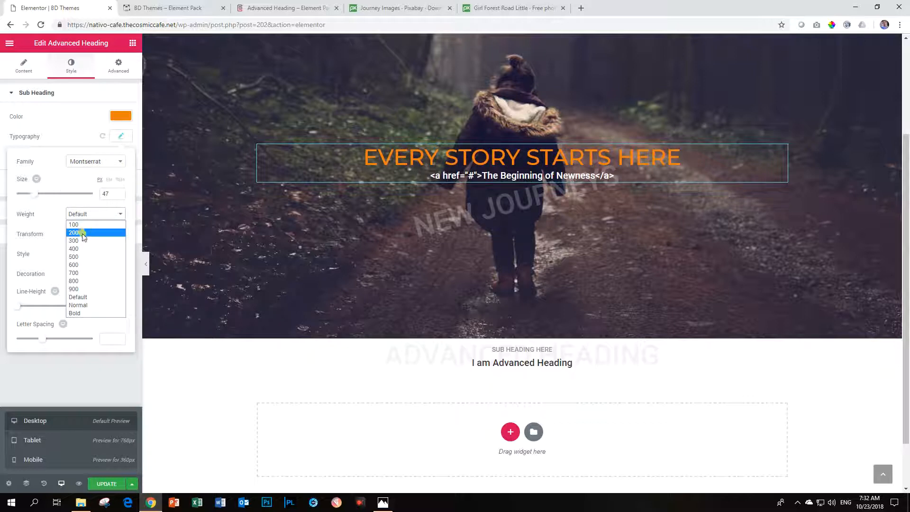
pyautogui.click(81, 245)
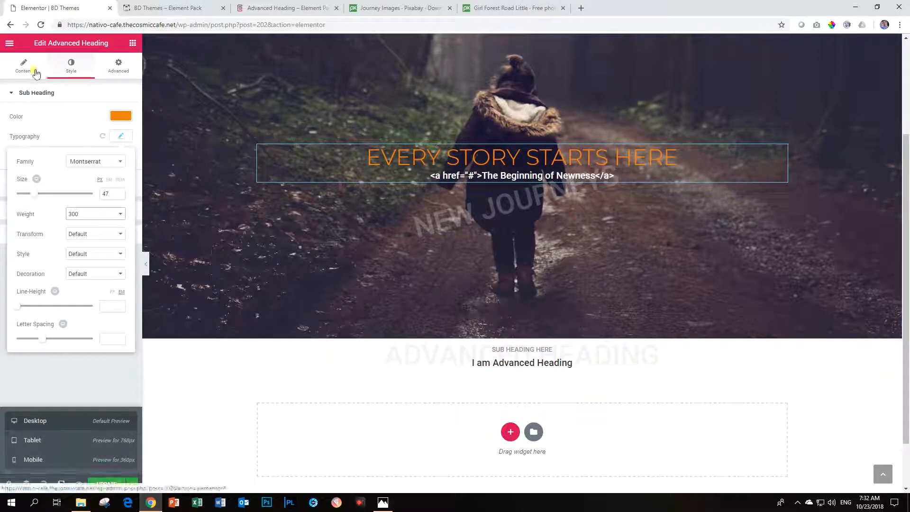
# Update the page and compare the linked main heading in the preview with the editor
pyautogui.click(107, 483)
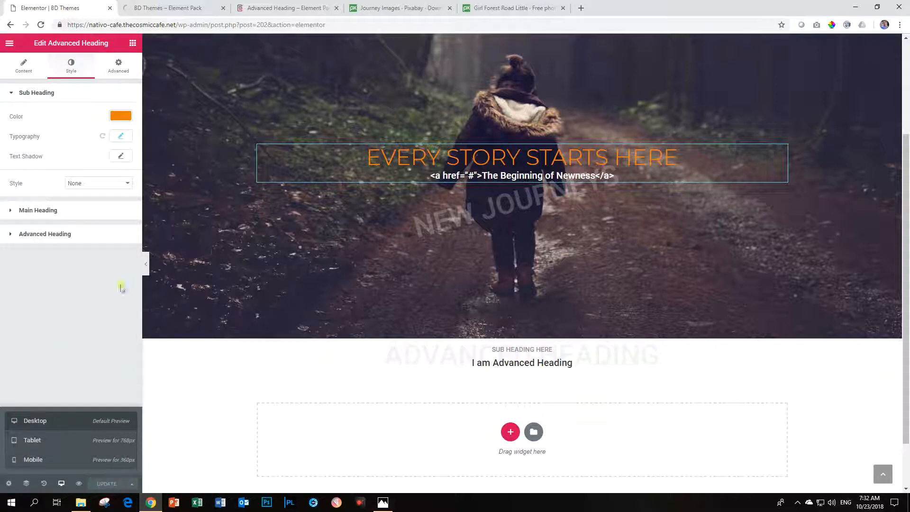
pyautogui.click(182, 8)
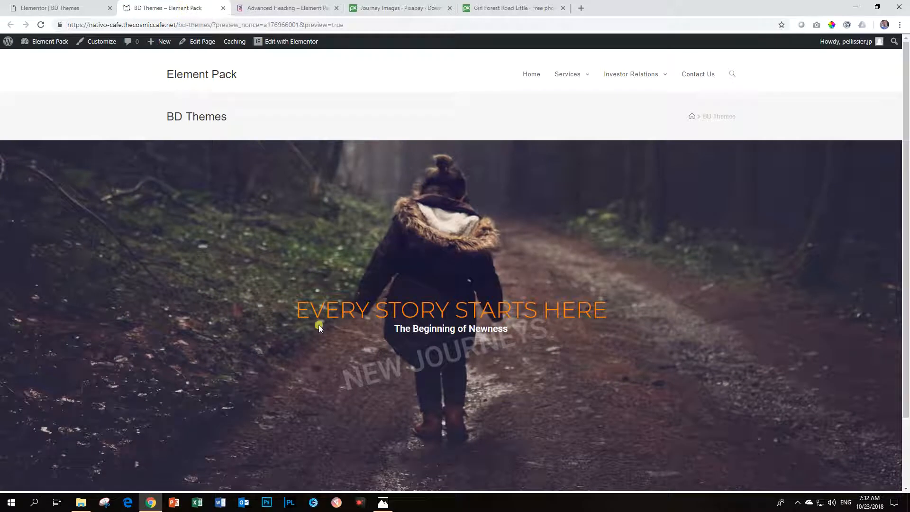
pyautogui.click(13, 6)
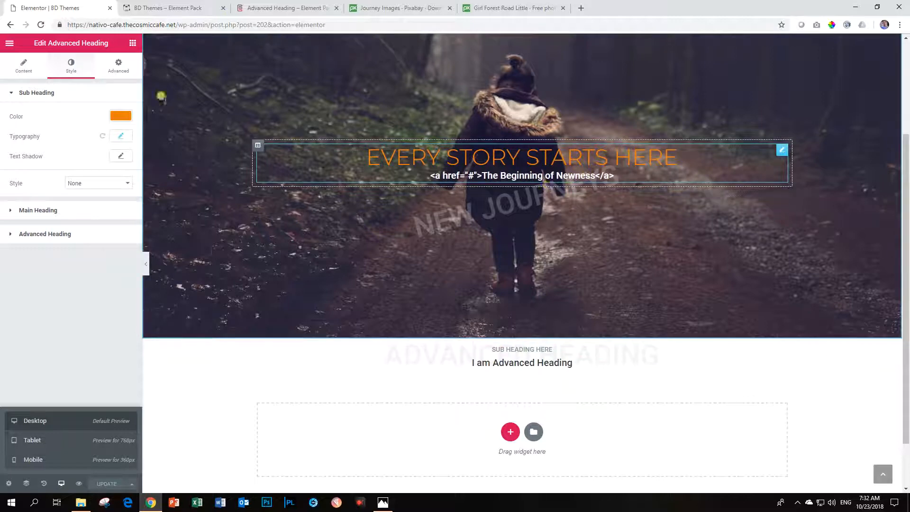
pyautogui.click(188, 8)
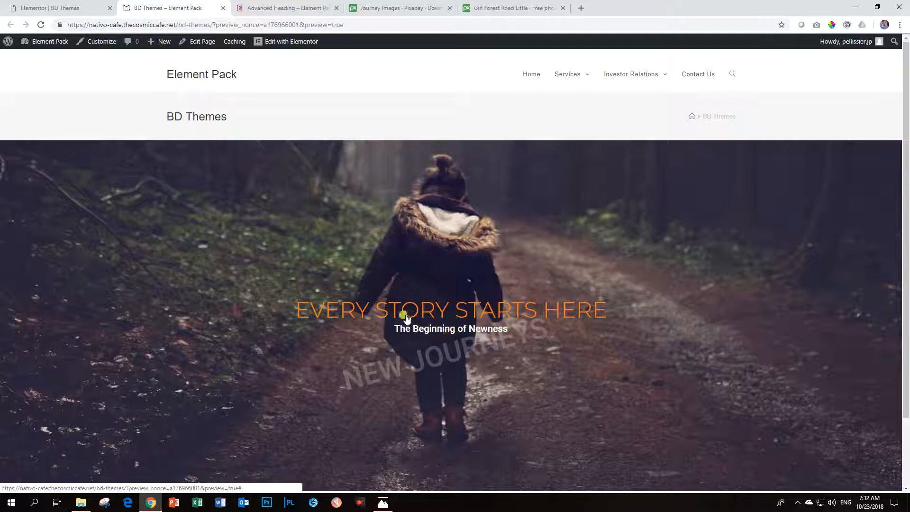
# Examine both Advanced Heading widgets in the page preview
pyautogui.scroll(-2, 252, 238)
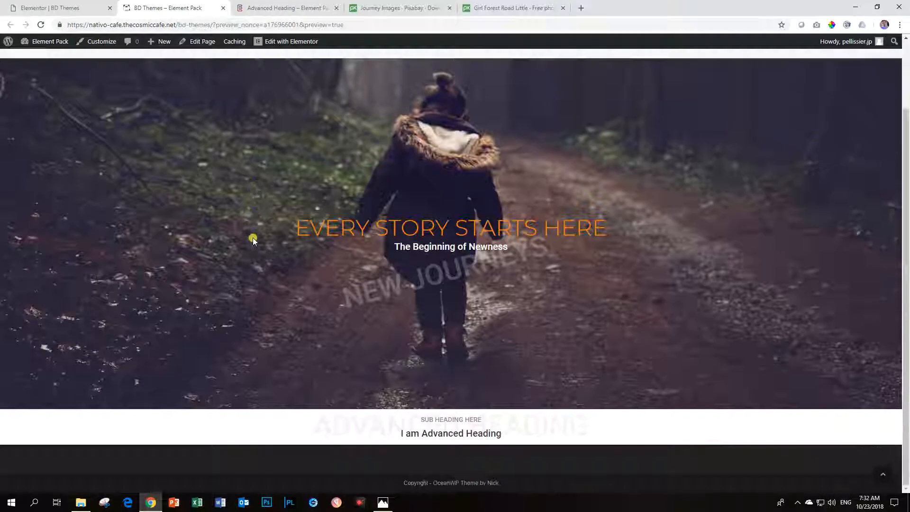
pyautogui.scroll(1, 252, 235)
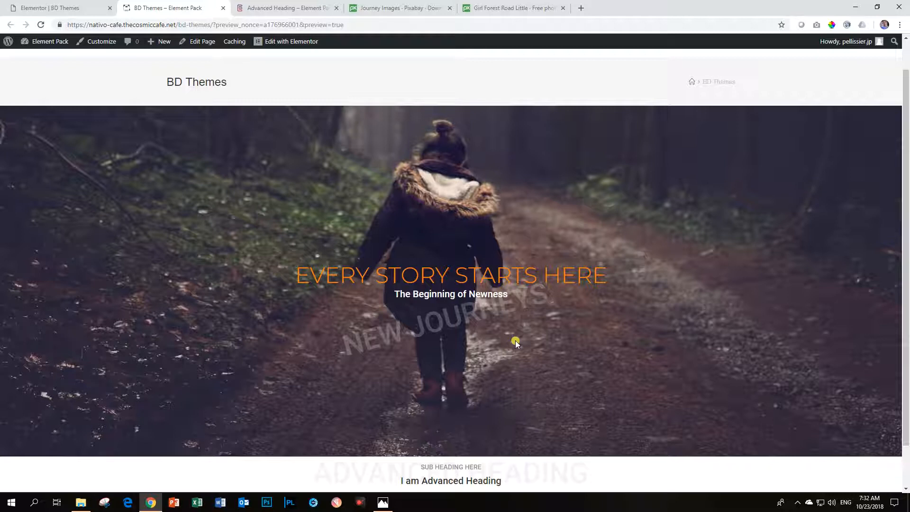
pyautogui.scroll(-1, 518, 335)
pyautogui.scroll(1, 518, 336)
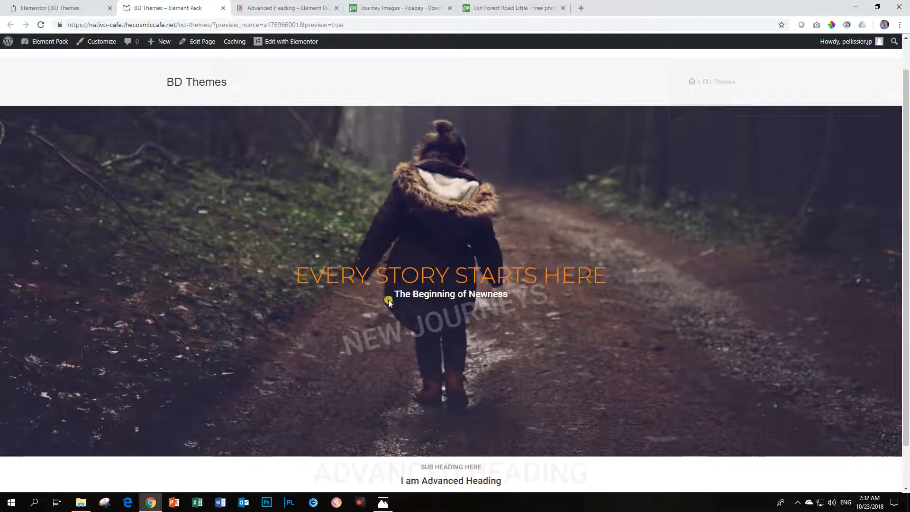
# Set the New Journeys background heading's Y offset to -80 and rotation to -10, and update the page to check it in the preview
pyautogui.click(57, 10)
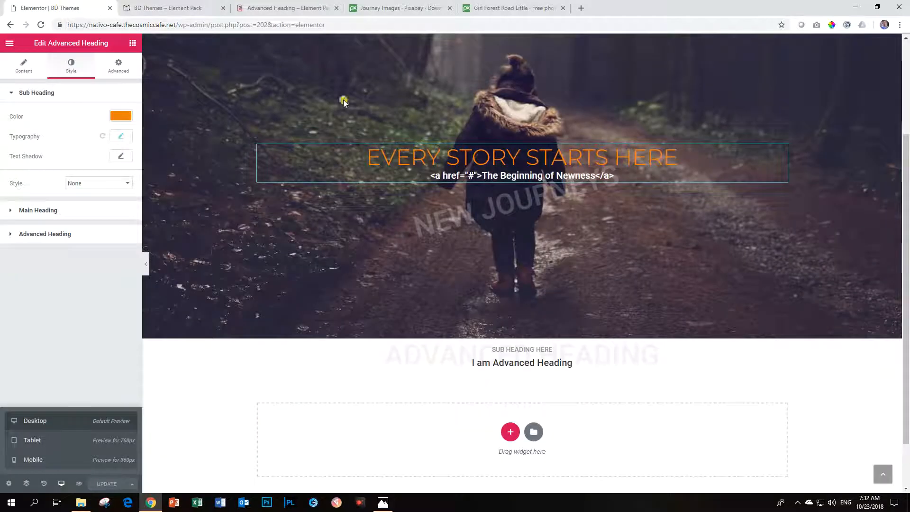
pyautogui.click(45, 234)
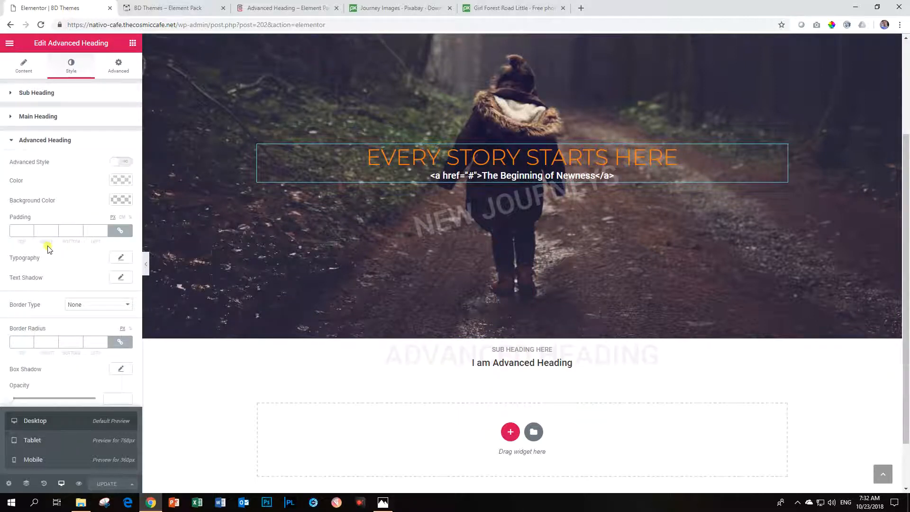
pyautogui.click(61, 483)
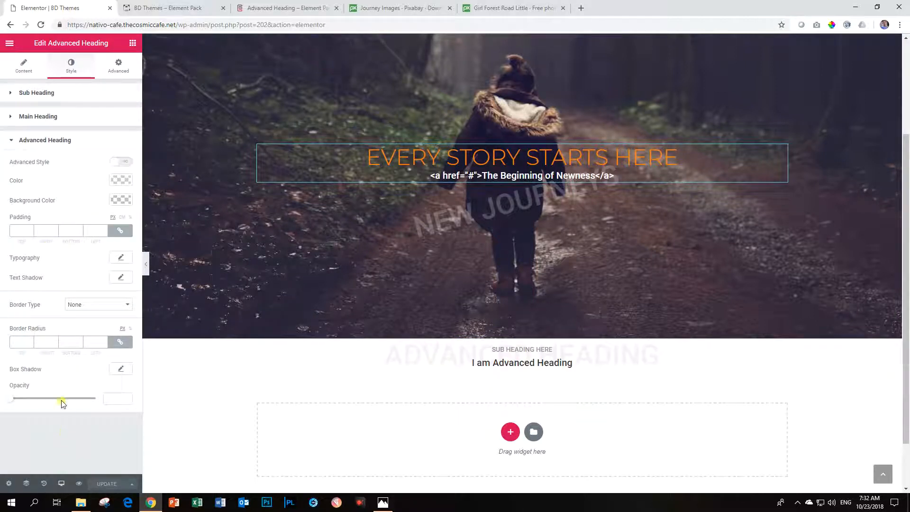
pyautogui.click(45, 140)
pyautogui.click(23, 66)
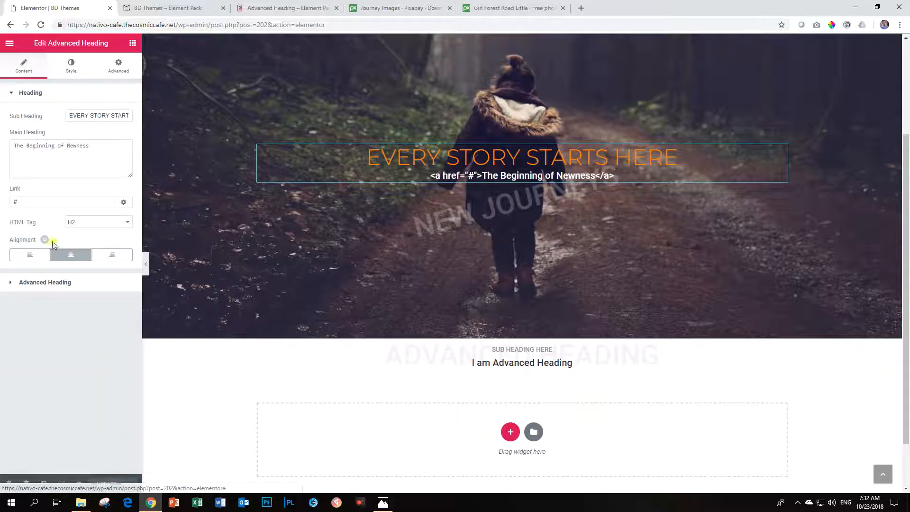
pyautogui.click(59, 283)
pyautogui.moveTo(47, 326); pyautogui.dragTo(48, 298)
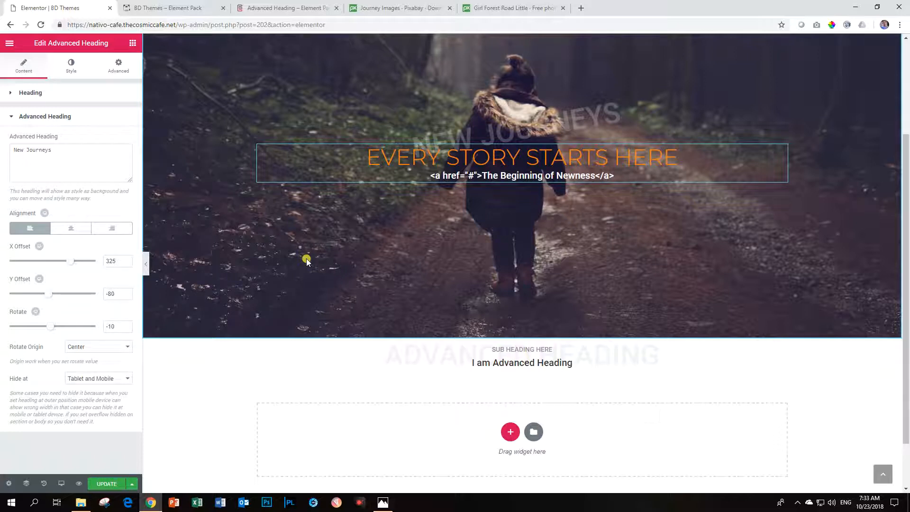
pyautogui.click(108, 484)
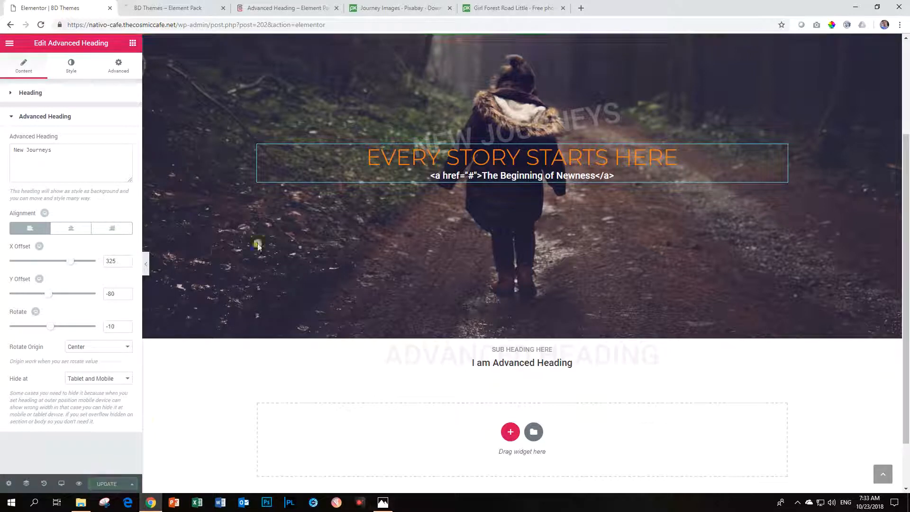
pyautogui.click(186, 8)
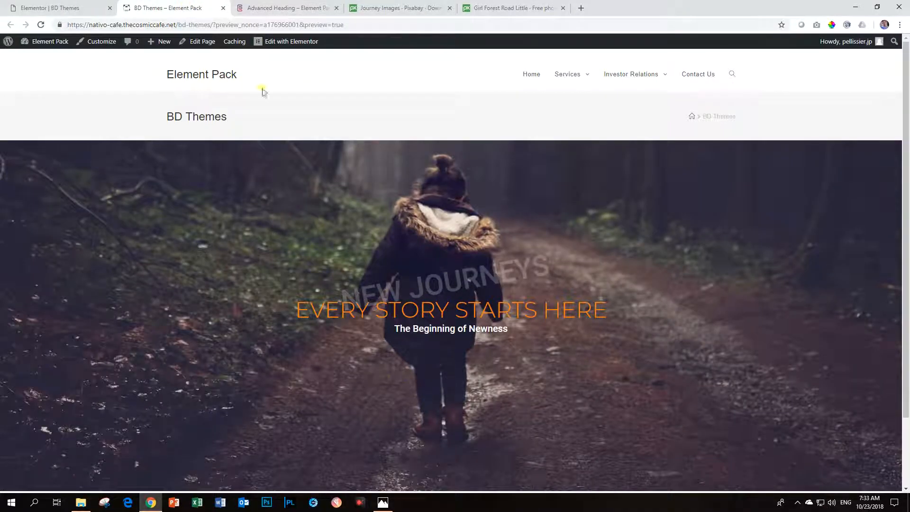
# Examine the Heading With Image example on the Element Pack Advanced Heading demo page
pyautogui.click(293, 3)
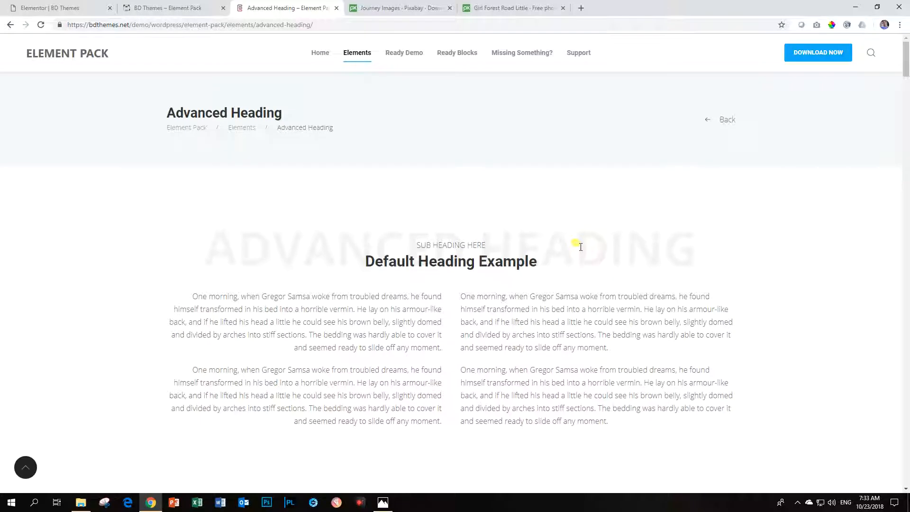
pyautogui.scroll(-1, 579, 246)
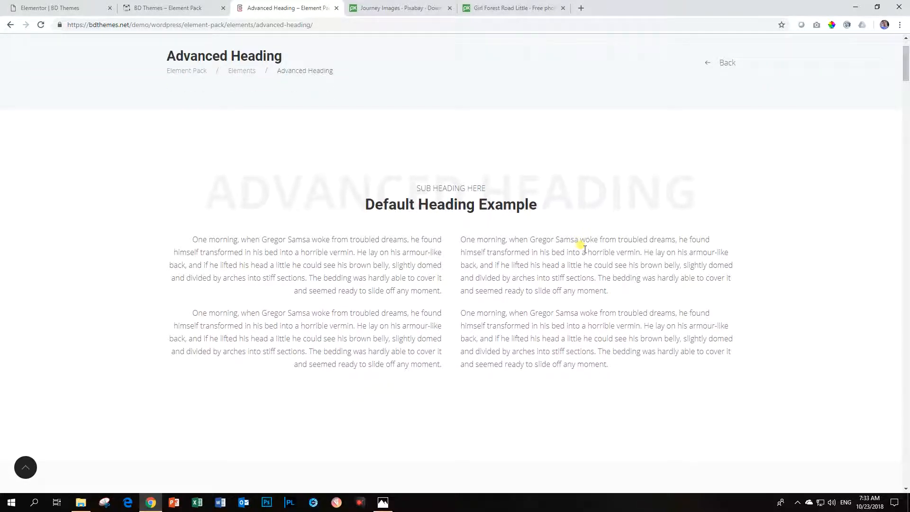
pyautogui.scroll(-8, 585, 248)
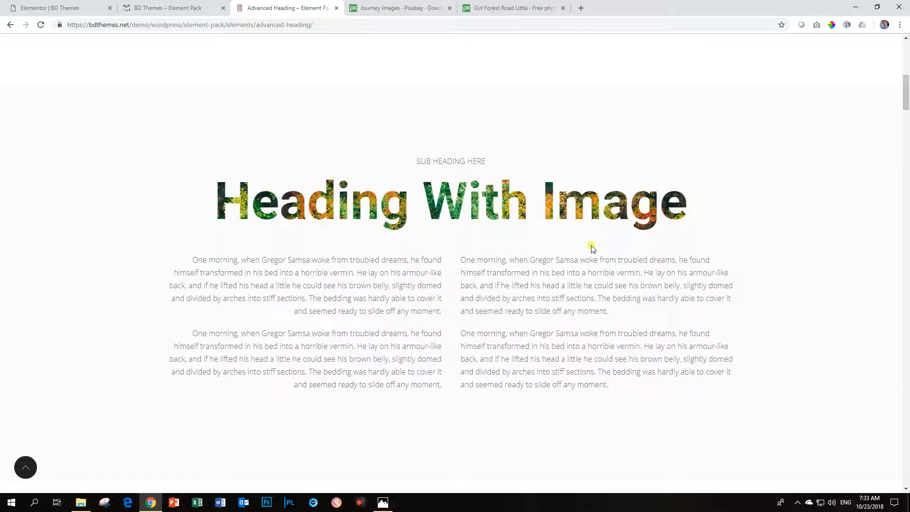
pyautogui.scroll(-3, 388, 218)
pyautogui.scroll(4, 391, 216)
pyautogui.scroll(-3, 391, 216)
pyautogui.scroll(3, 396, 221)
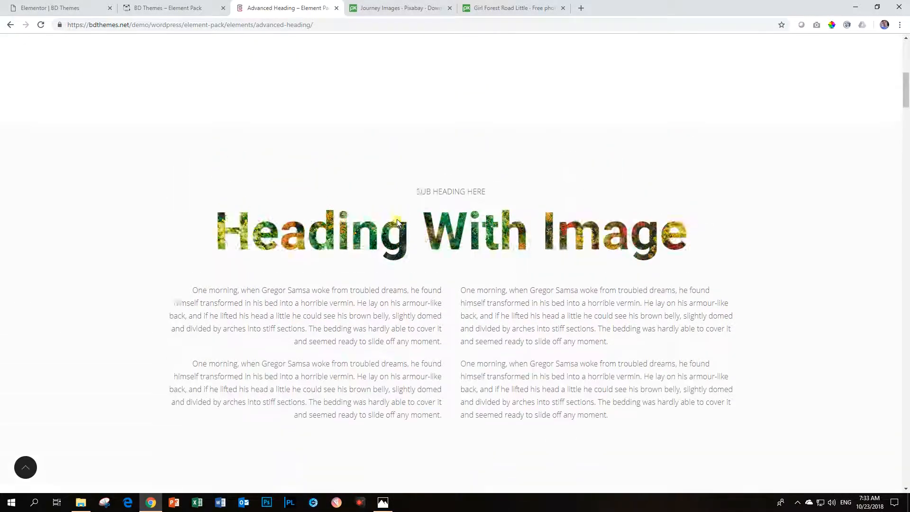
pyautogui.click(57, 7)
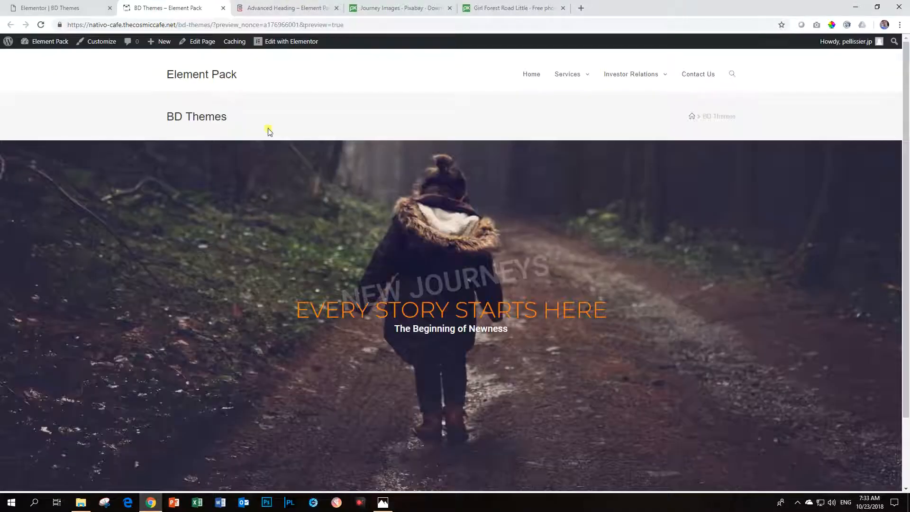
pyautogui.click(233, 5)
pyautogui.click(267, 8)
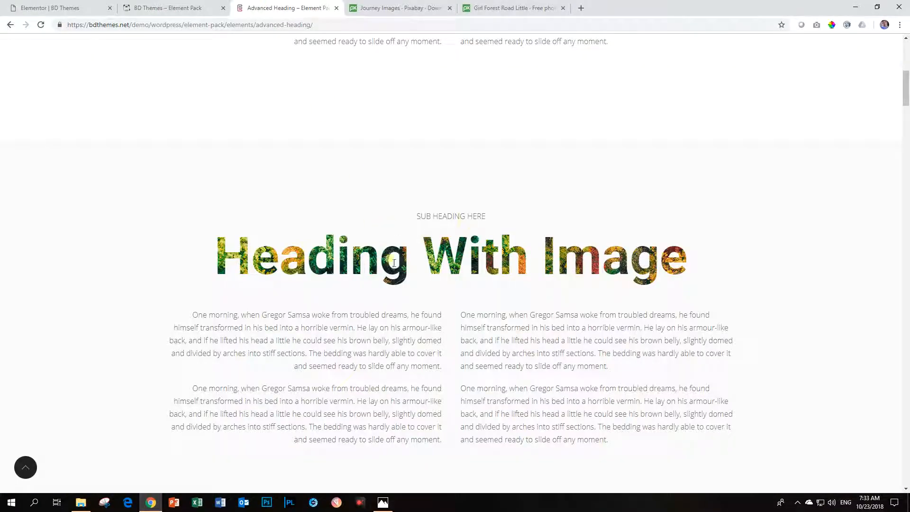
# Edit the second Advanced Heading widget below the photo and turn on Advanced Style for its main heading
pyautogui.click(28, 8)
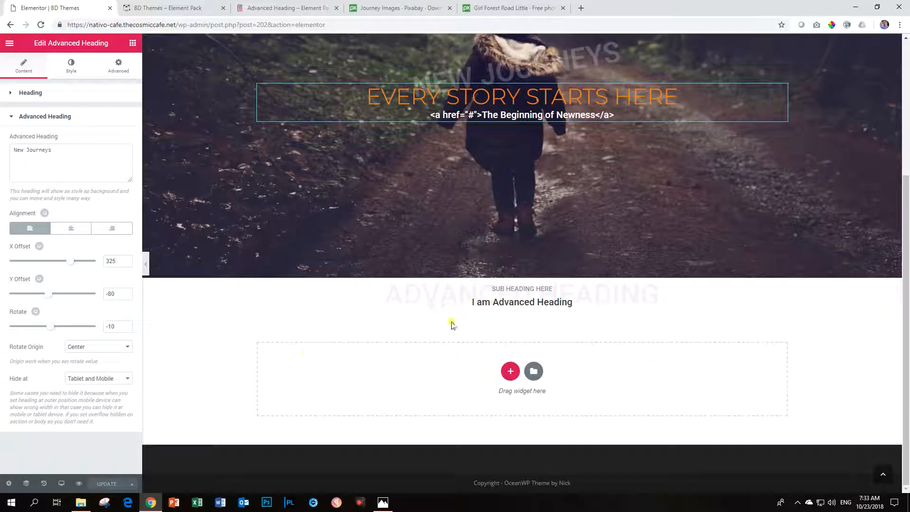
pyautogui.click(492, 290)
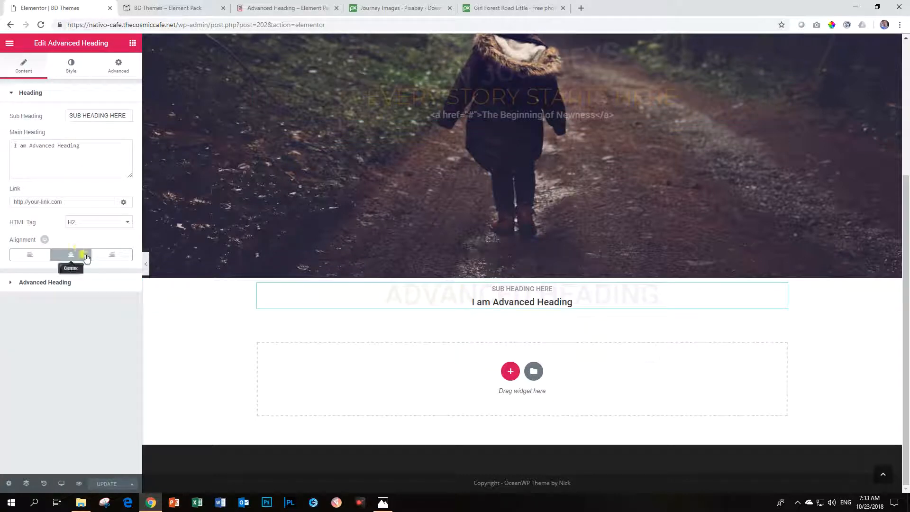
pyautogui.click(76, 282)
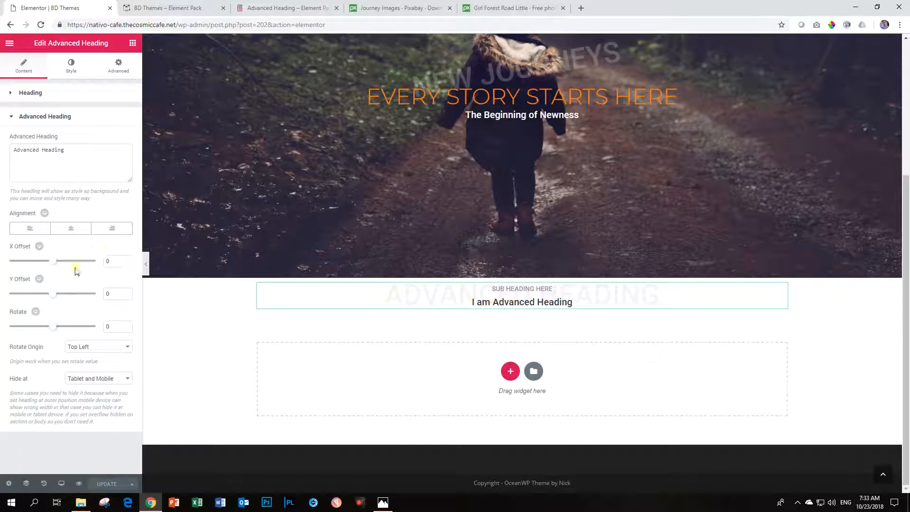
pyautogui.click(62, 68)
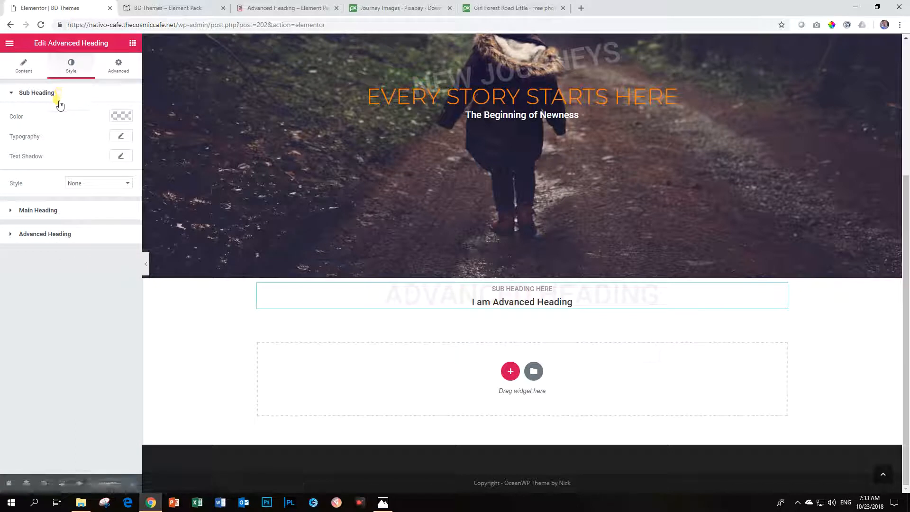
pyautogui.click(62, 210)
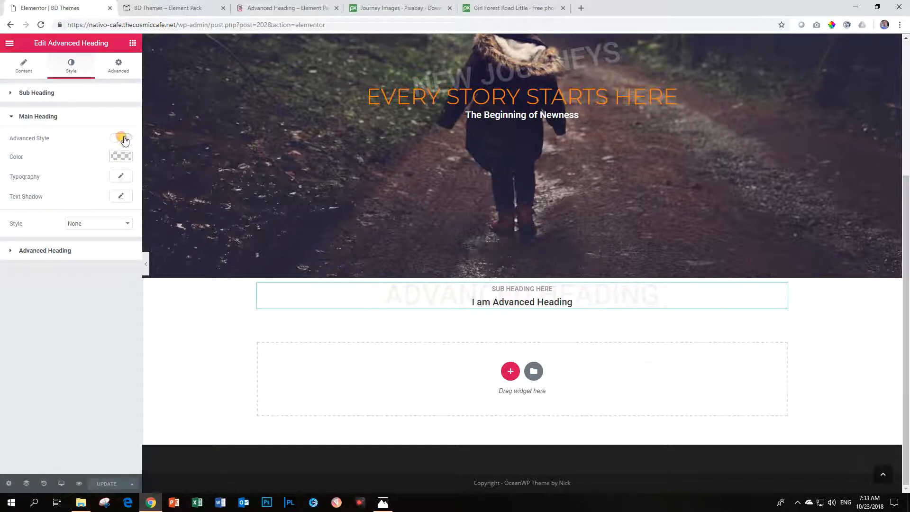
pyautogui.click(123, 139)
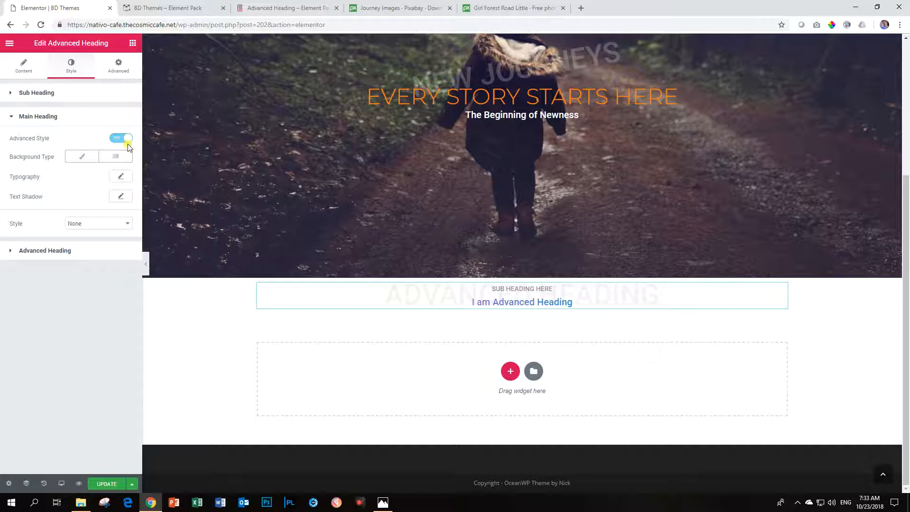
# Give the main heading text a classic background using the painted blue mountain image from the media library
pyautogui.click(86, 157)
pyautogui.click(86, 223)
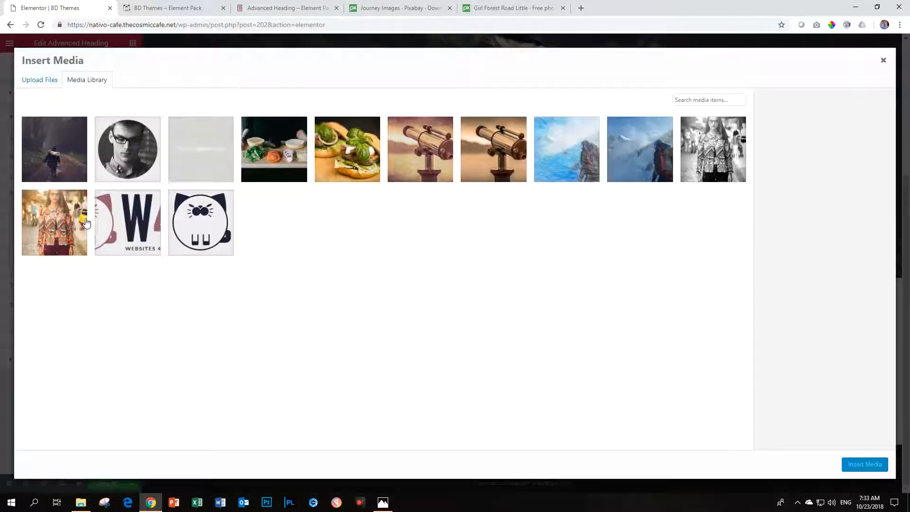
pyautogui.click(549, 144)
pyautogui.click(860, 465)
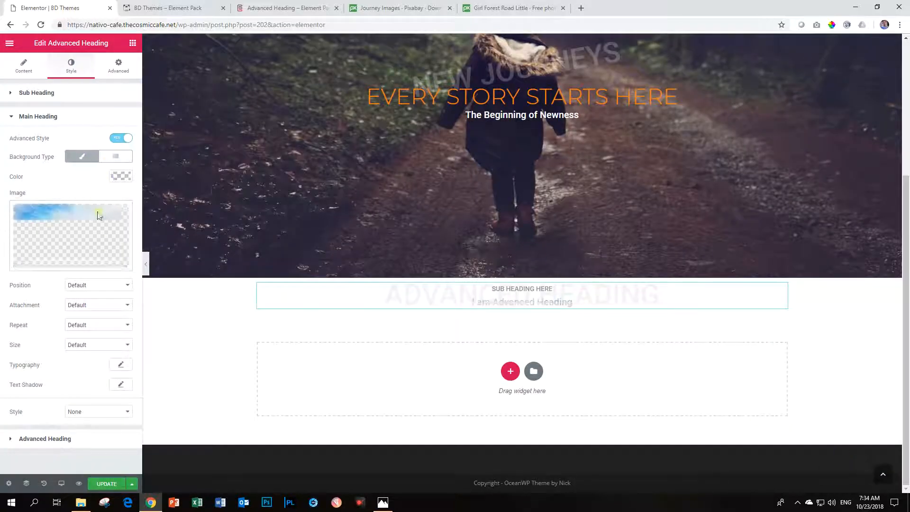
# Set the second widget's main heading typography to Poppins at a size of 96 px
pyautogui.click(122, 365)
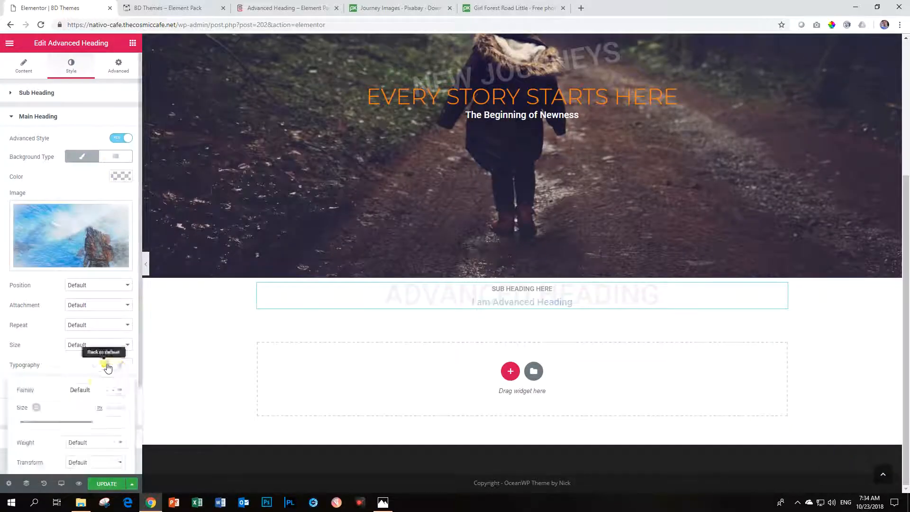
pyautogui.moveTo(17, 425); pyautogui.dragTo(54, 427)
pyautogui.click(81, 390)
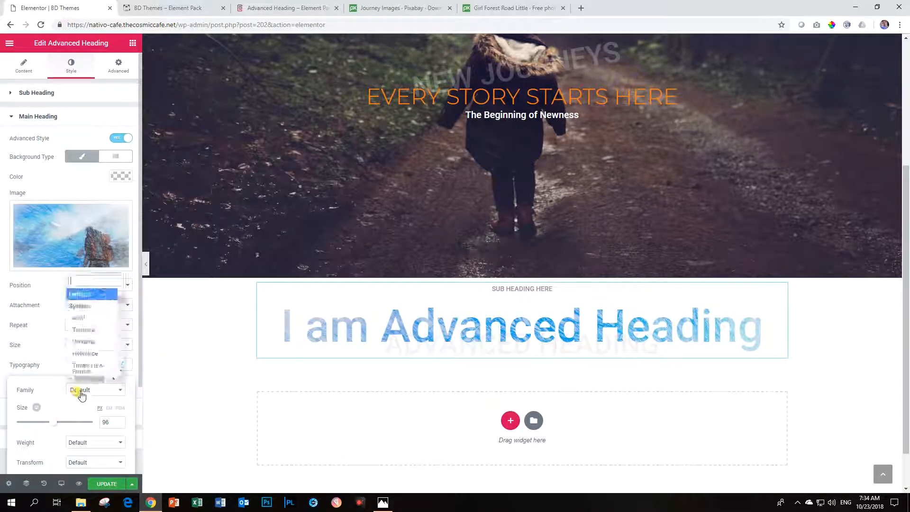
pyautogui.write('poppins')
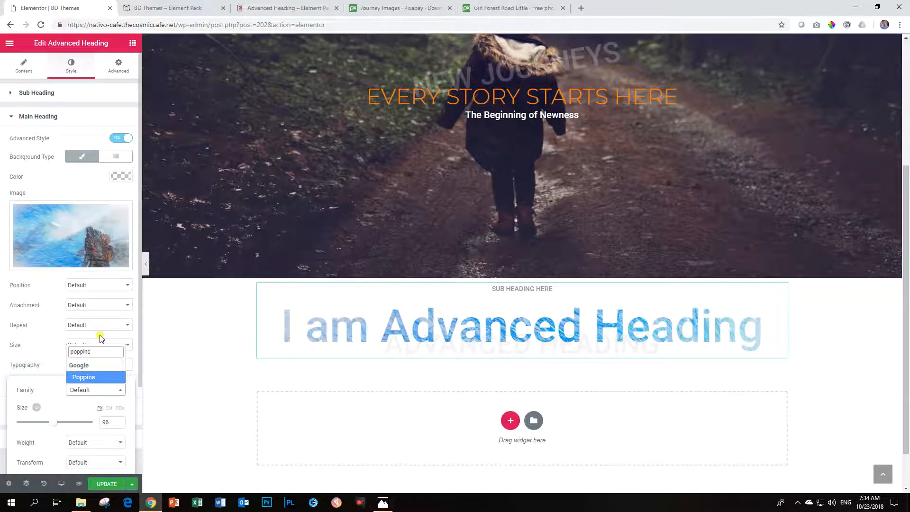
pyautogui.press('Return')
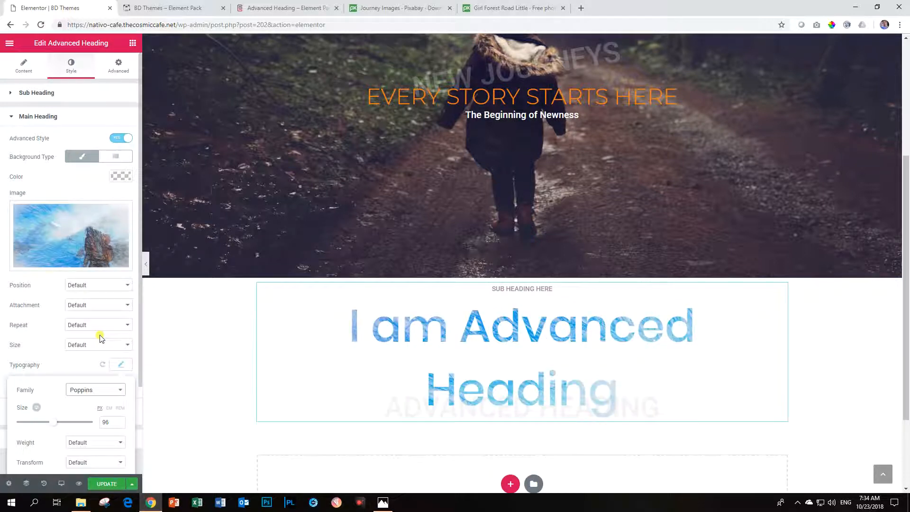
# Set the main heading's text transform to Uppercase, weight to 900 and size to 85 px
pyautogui.scroll(-1, 83, 393)
pyautogui.click(84, 416)
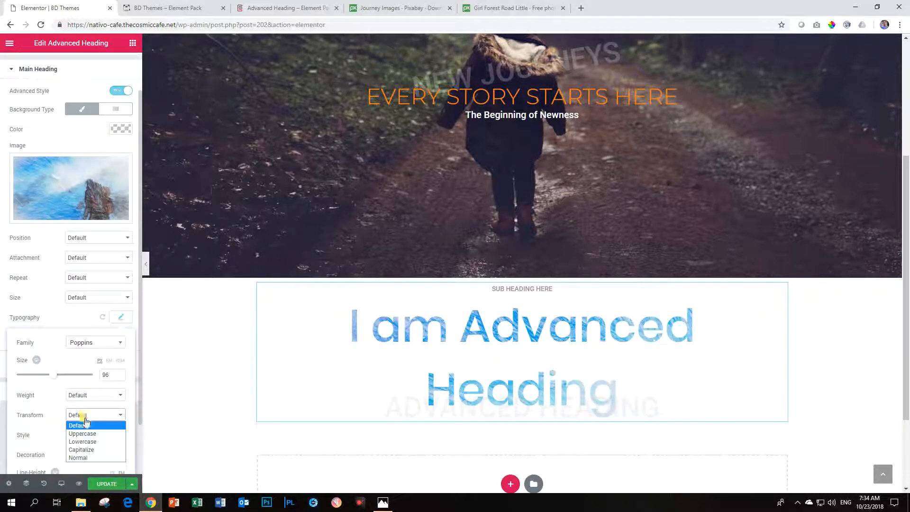
pyautogui.click(84, 433)
pyautogui.click(89, 403)
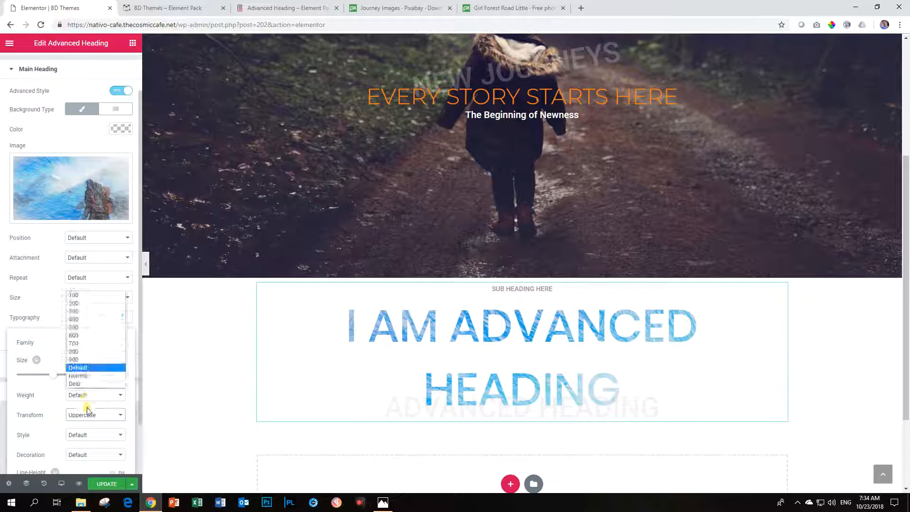
pyautogui.click(81, 364)
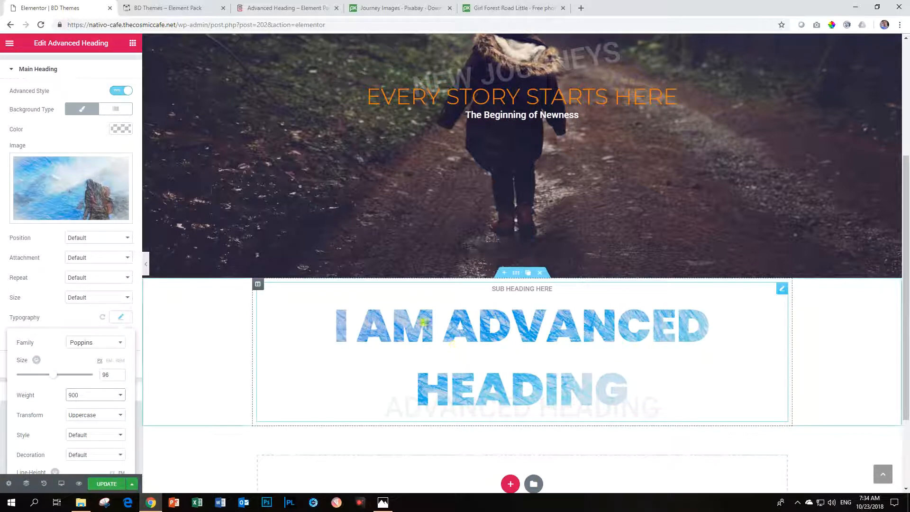
pyautogui.moveTo(52, 375); pyautogui.dragTo(49, 378)
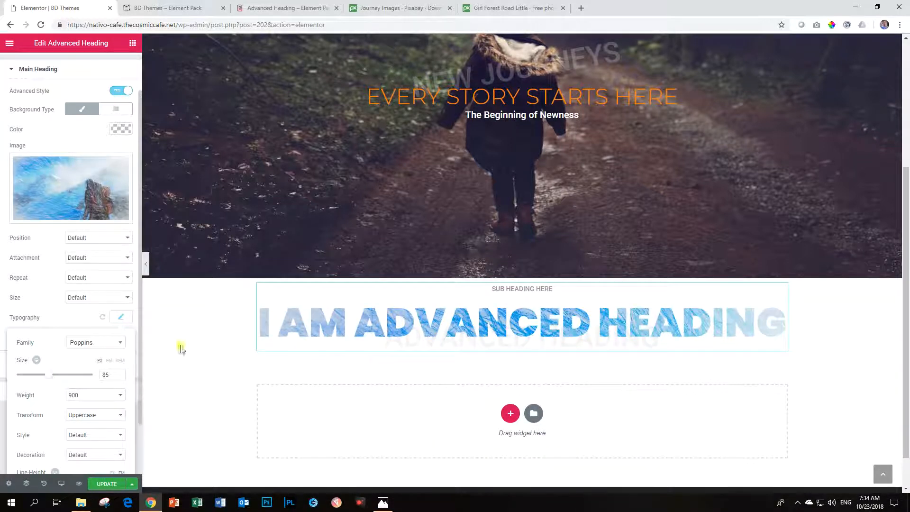
# Turn on Advanced Style for the second widget's background heading
pyautogui.click(37, 70)
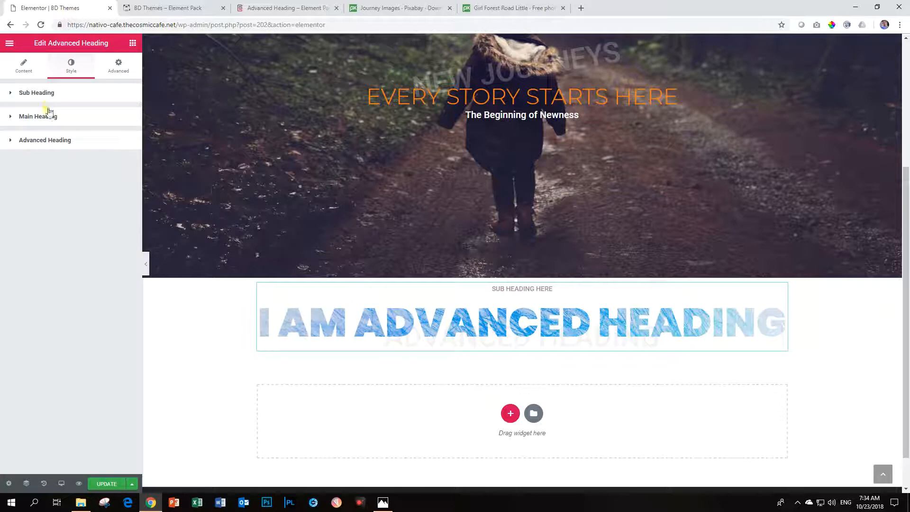
pyautogui.click(45, 142)
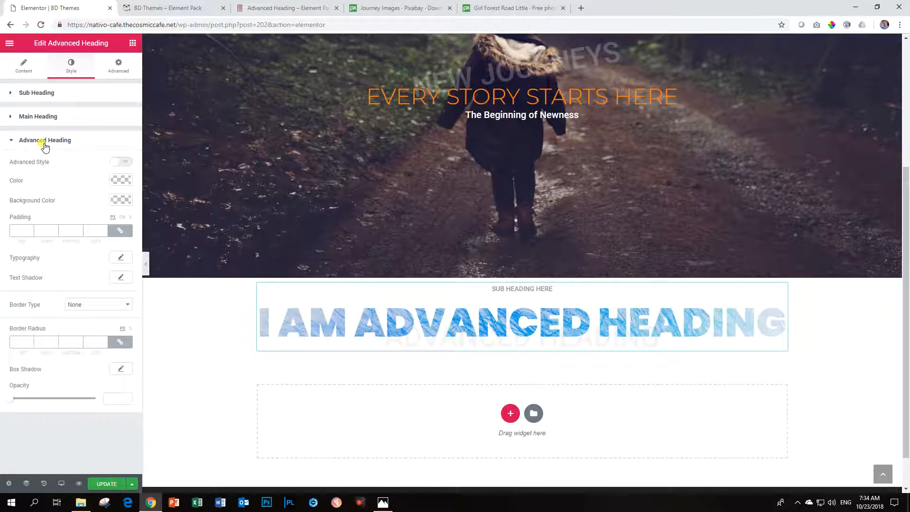
pyautogui.click(122, 163)
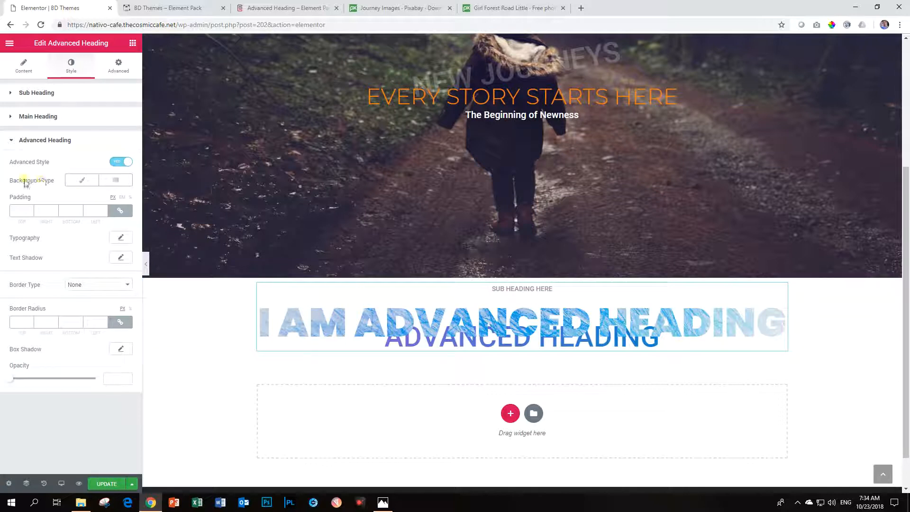
# Toggle the background heading's Advanced Style off and back on, and set its background type to Classic after trying Gradient
pyautogui.click(123, 164)
pyautogui.click(122, 163)
pyautogui.click(122, 164)
pyautogui.click(122, 164)
pyautogui.click(81, 182)
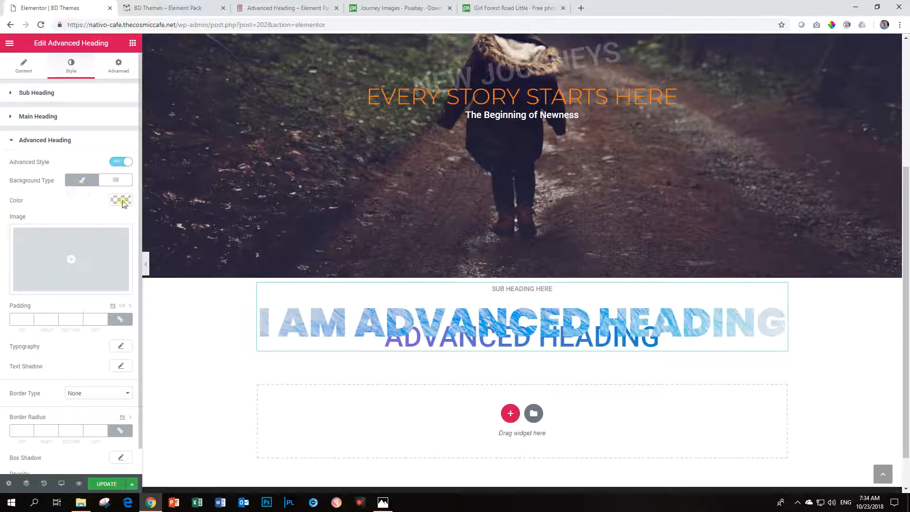
pyautogui.click(113, 182)
pyautogui.click(82, 183)
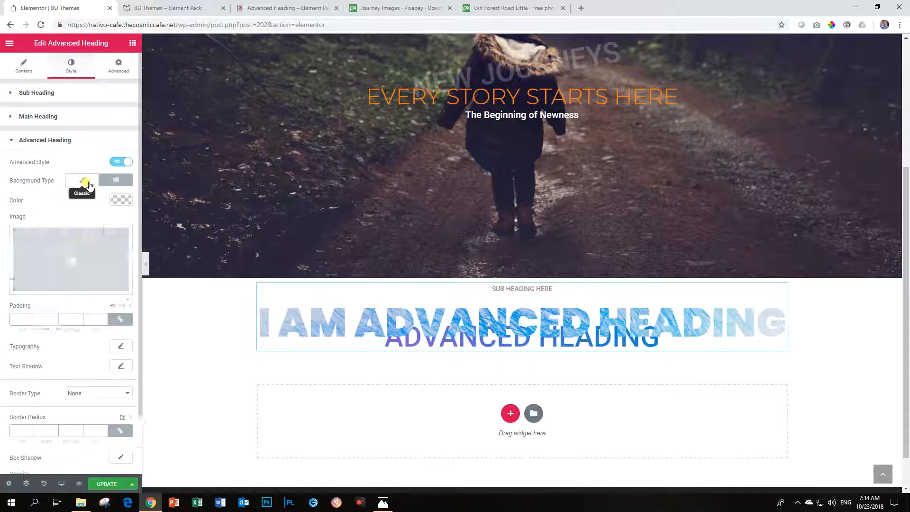
# Check the image-filled heading example on the Element Pack demo page and compare it with the second heading in the Elementor editor
pyautogui.click(284, 8)
pyautogui.scroll(-1, 367, 258)
pyautogui.scroll(-2, 366, 259)
pyautogui.scroll(5, 358, 258)
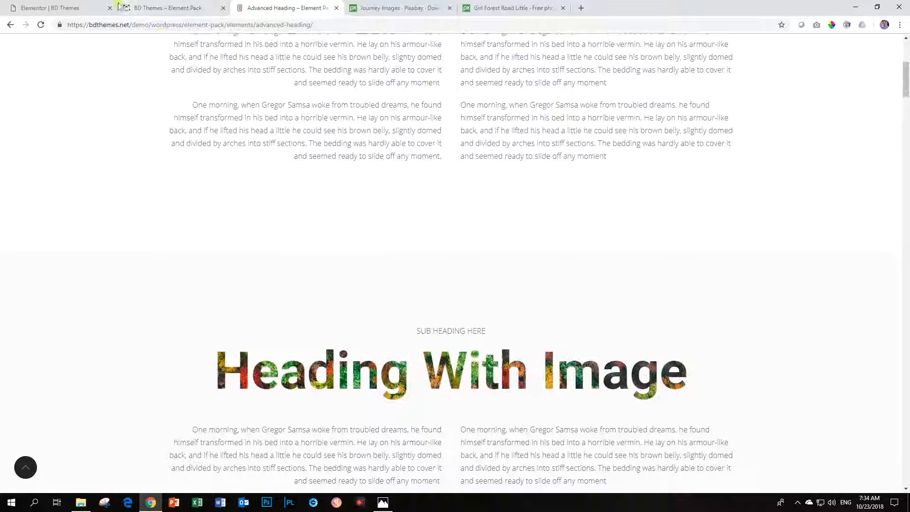
pyautogui.click(77, 7)
pyautogui.scroll(-1, 264, 227)
pyautogui.scroll(1, 418, 284)
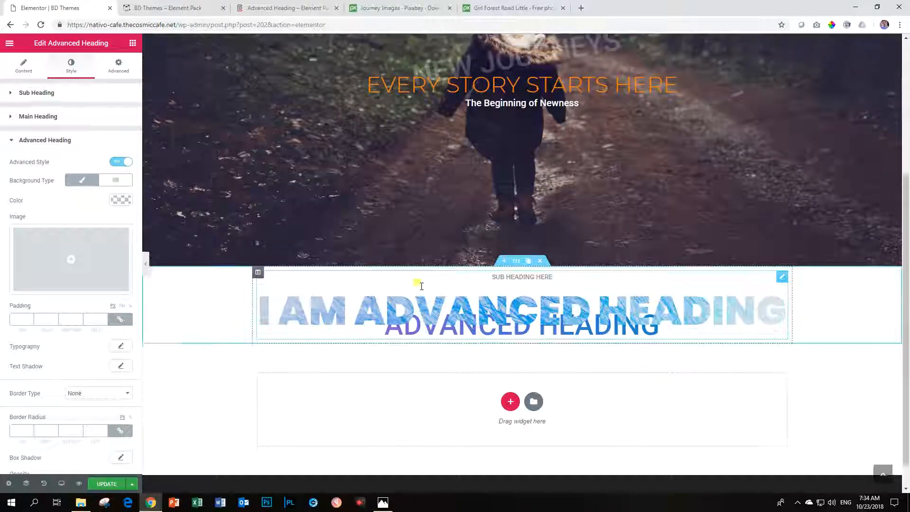
# Review the Advanced Heading examples on the demo page, from gradient, line and alignment styles to rotation, shadow, border and sub heading styles
pyautogui.click(271, 6)
pyautogui.scroll(-10, 296, 247)
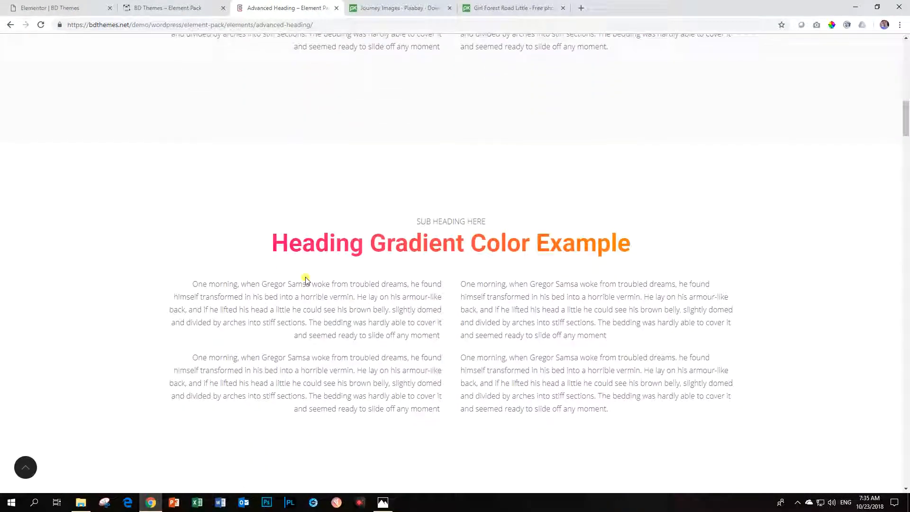
pyautogui.scroll(-10, 485, 237)
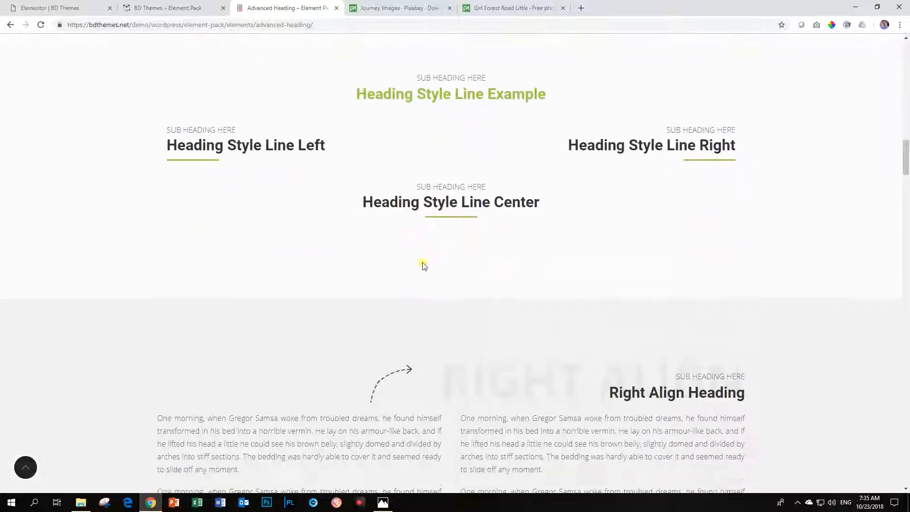
pyautogui.scroll(-5, 433, 266)
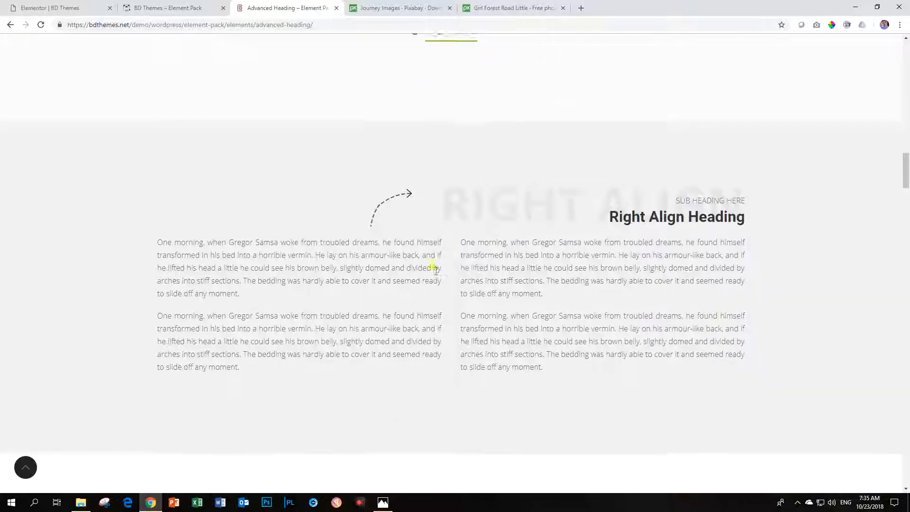
pyautogui.scroll(-9, 436, 270)
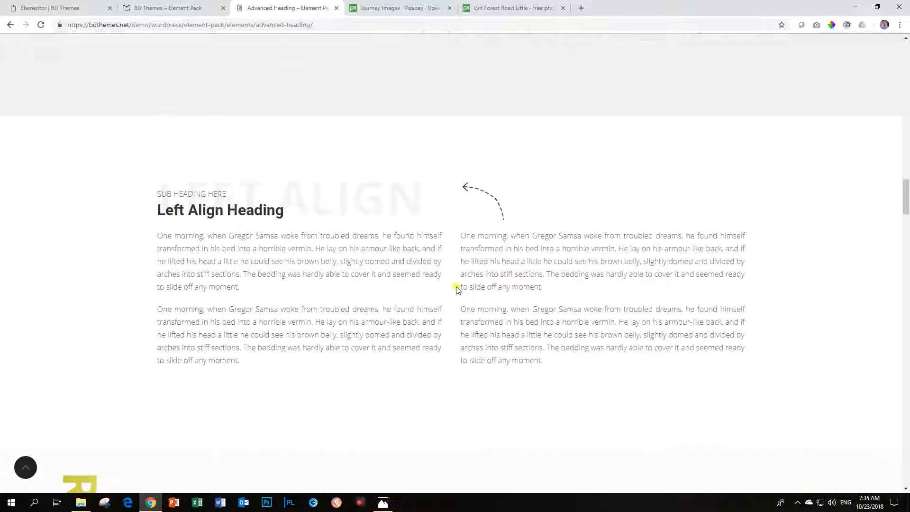
pyautogui.scroll(-6, 458, 291)
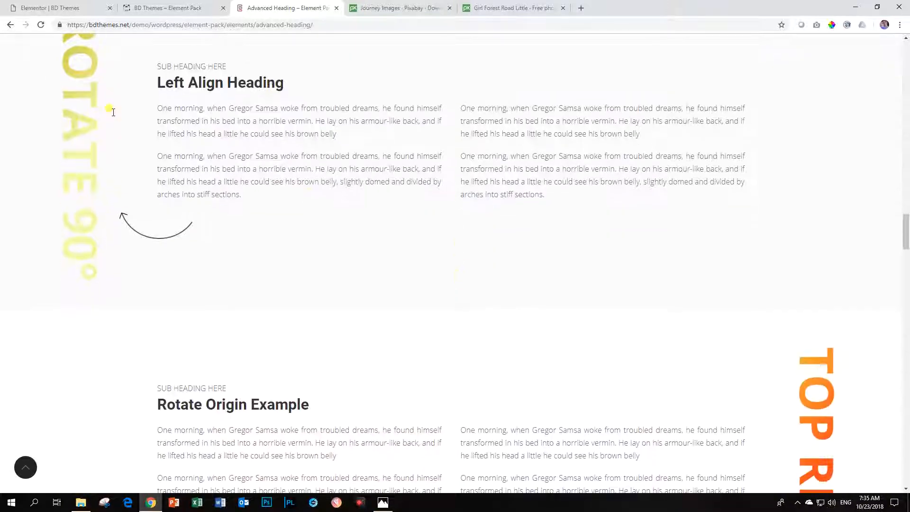
pyautogui.scroll(-15, 304, 263)
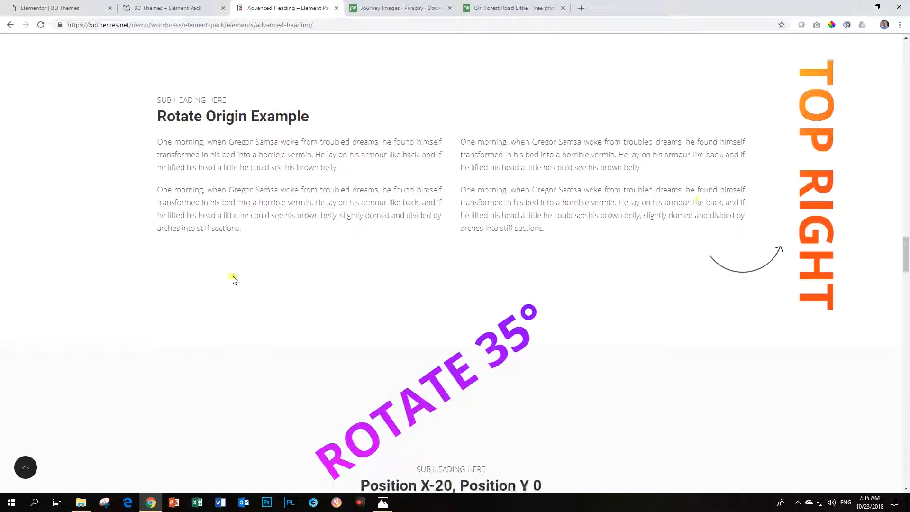
pyautogui.scroll(-13, 262, 270)
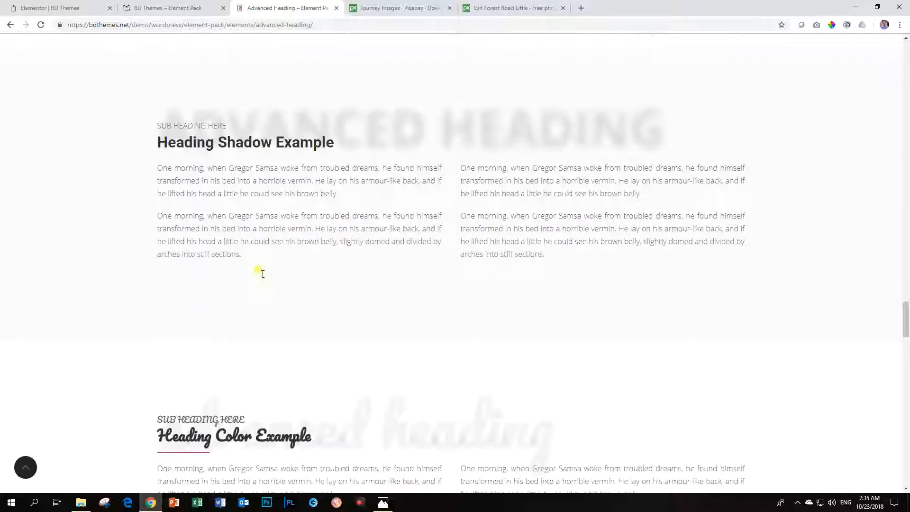
pyautogui.scroll(-19, 263, 281)
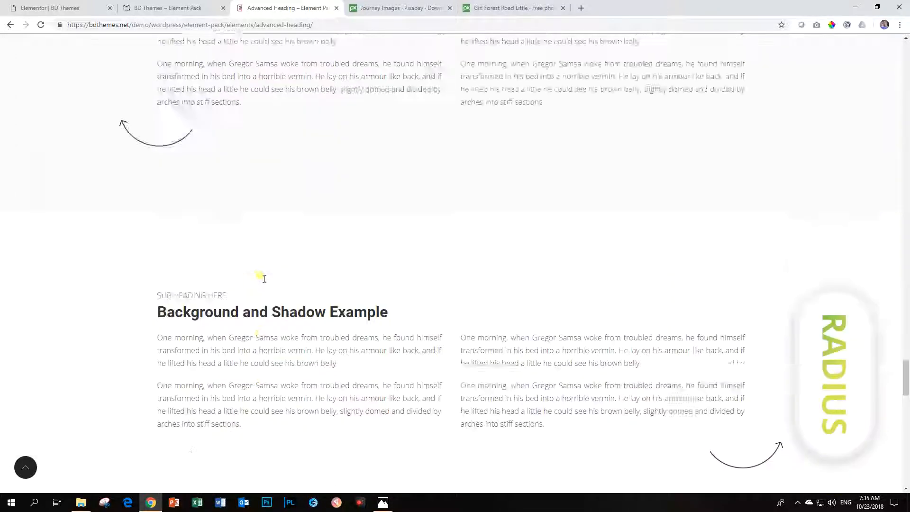
pyautogui.scroll(-15, 260, 275)
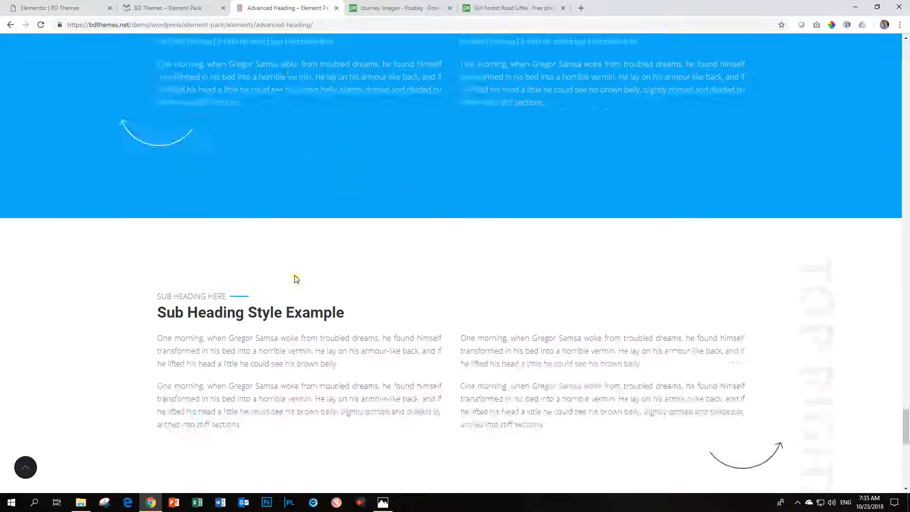
pyautogui.scroll(-3, 299, 282)
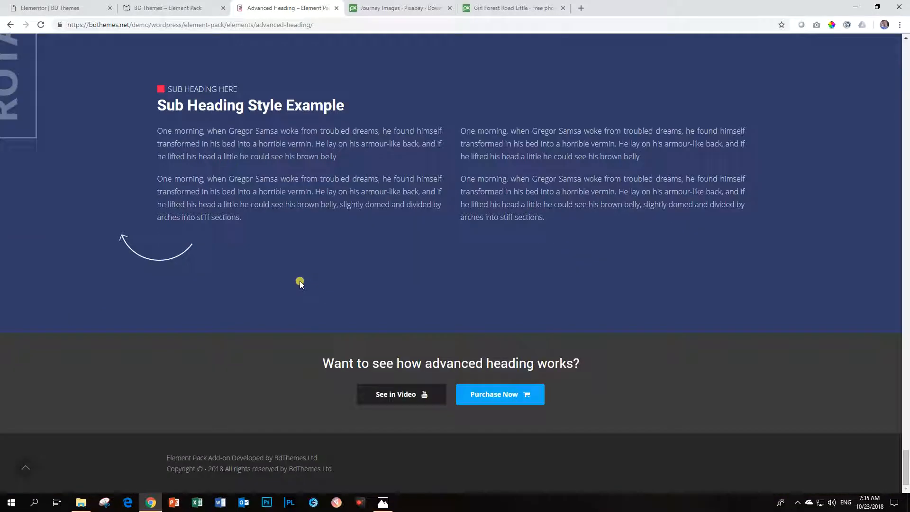
pyautogui.scroll(4, 303, 281)
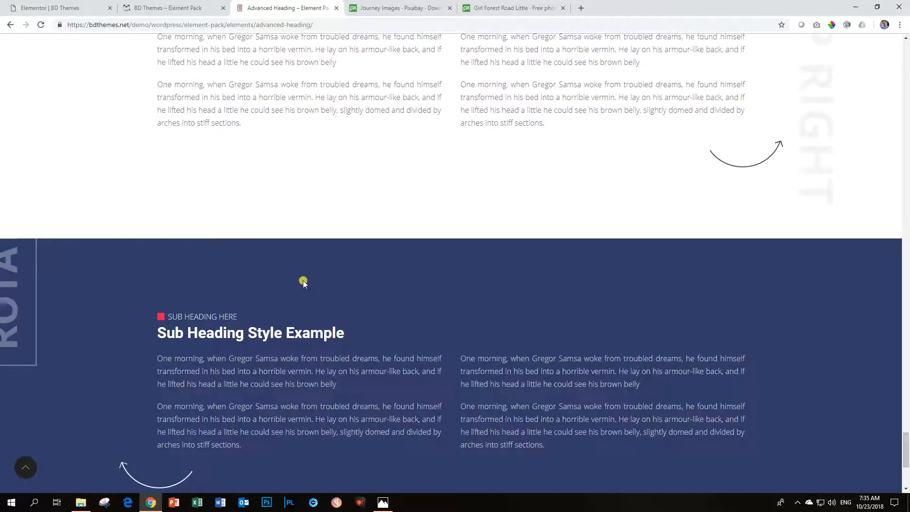
pyautogui.scroll(20, 302, 281)
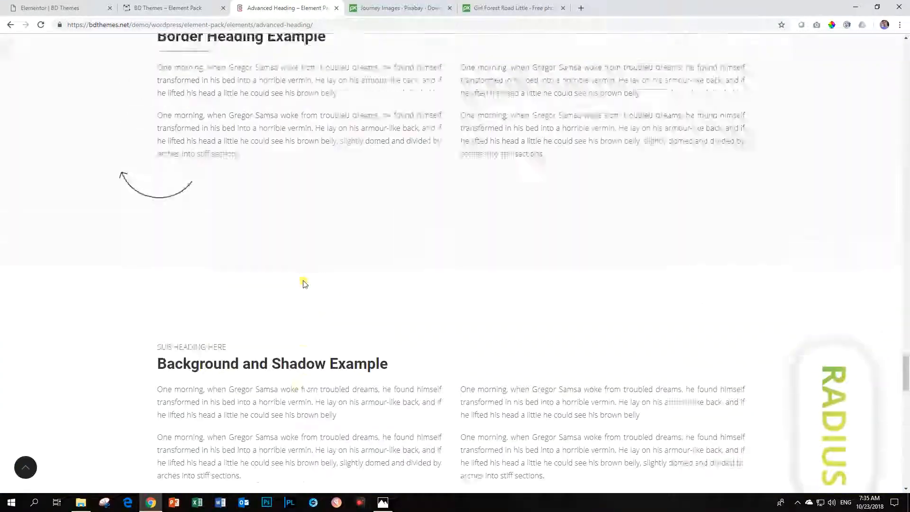
pyautogui.scroll(20, 304, 282)
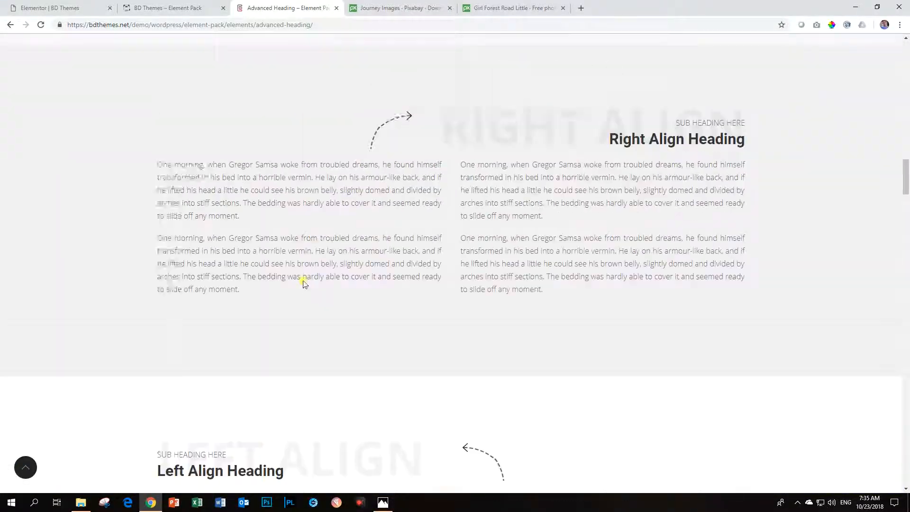
pyautogui.scroll(15, 304, 283)
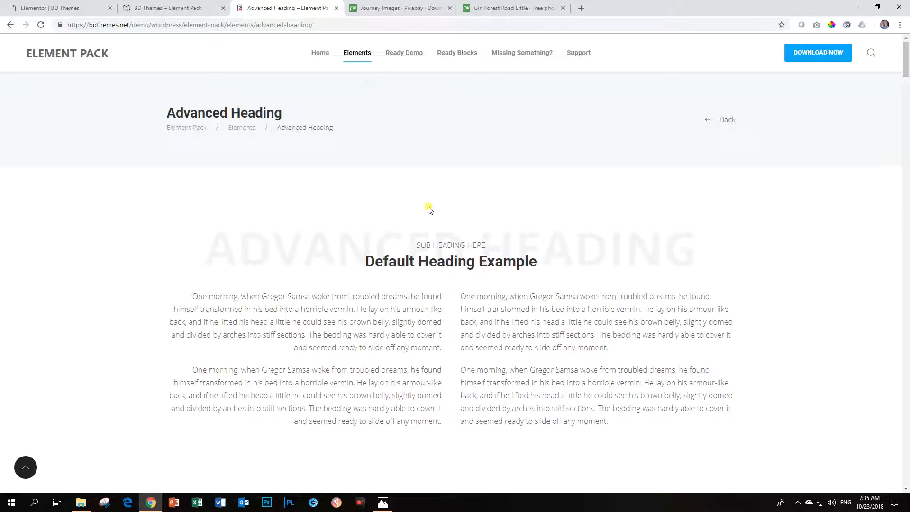
# Switch to the BD Themes page preview and inspect the rotated background heading over the photo and the second heading below it
pyautogui.click(152, 8)
pyautogui.scroll(-3, 274, 281)
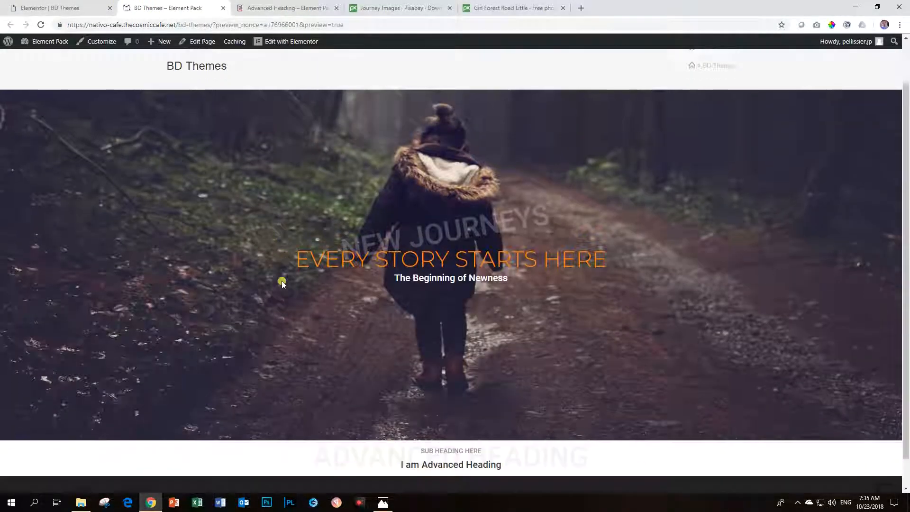
pyautogui.scroll(3, 283, 282)
pyautogui.scroll(-3, 282, 282)
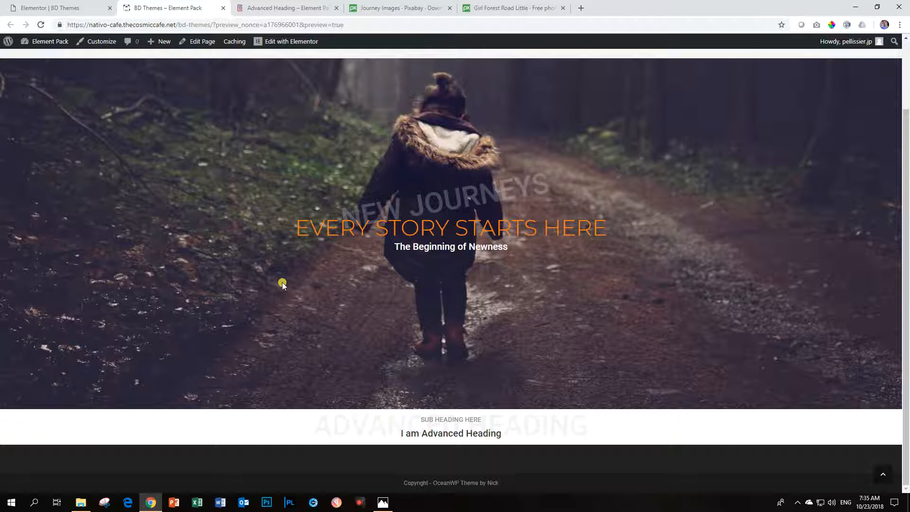
# Return to the Element Pack demo page and look over the default heading and Heading With Image examples
pyautogui.click(279, 8)
pyautogui.scroll(-3, 296, 232)
pyautogui.scroll(-5, 300, 236)
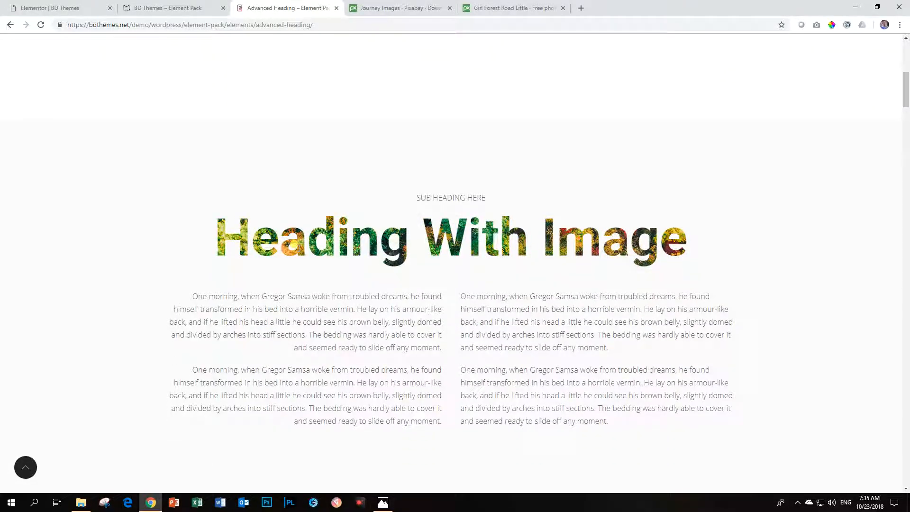
pyautogui.scroll(4, 298, 255)
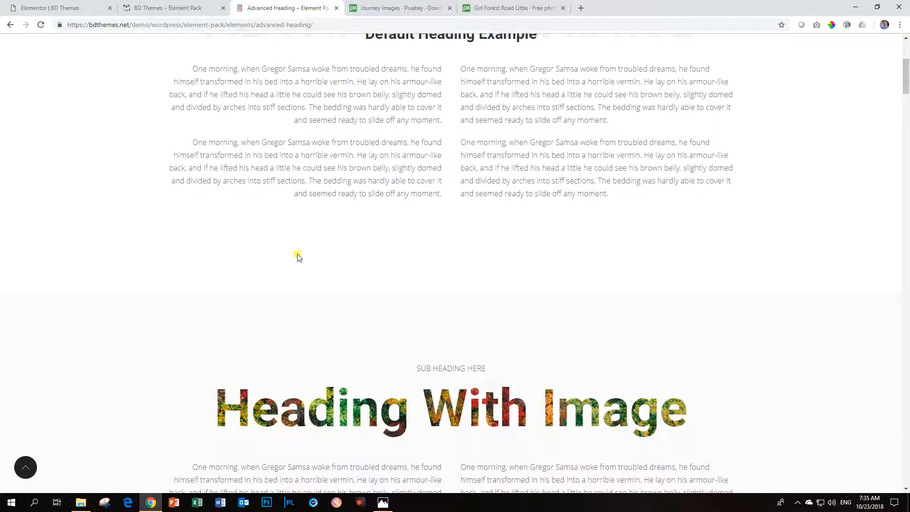